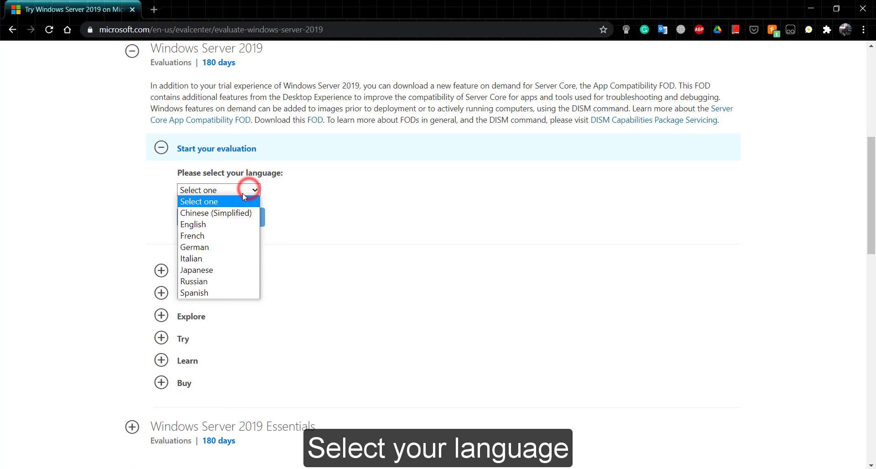
Step: Choose English and start downloading the 4.93 GB Windows Server 2019 evaluation ISO
click(205, 225)
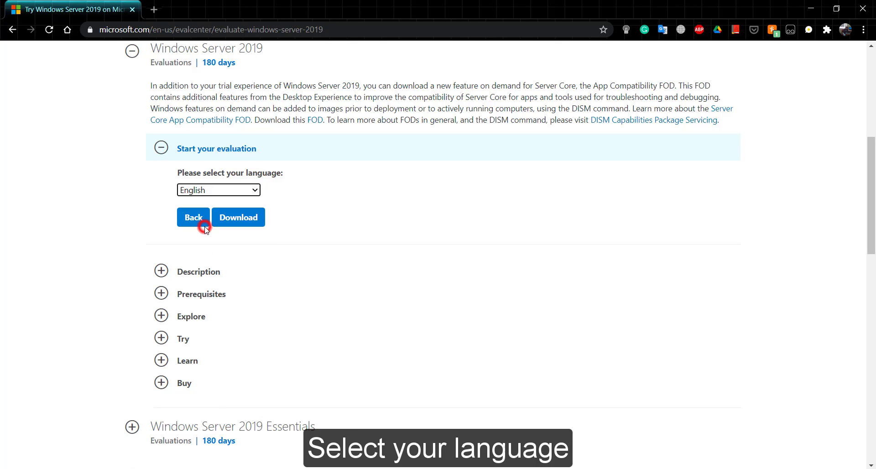
click(251, 218)
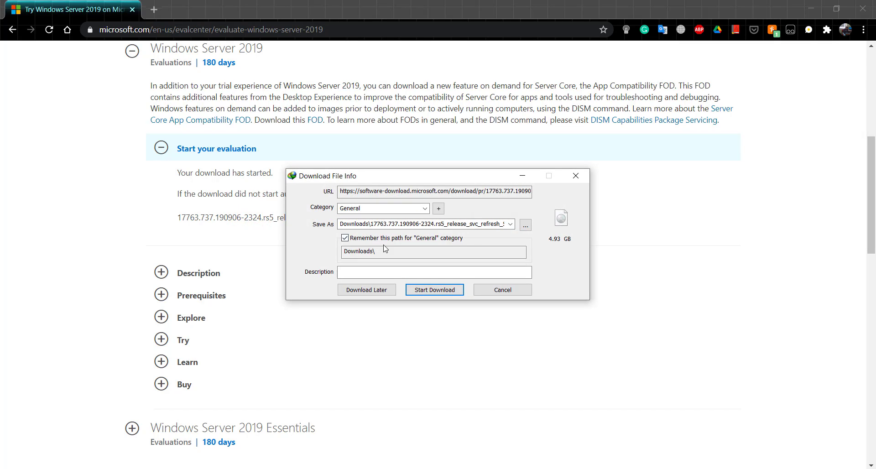
Step: Save the download as Windows Server 2019.iso in Downloads, then launch VMware Workstation
click(526, 225)
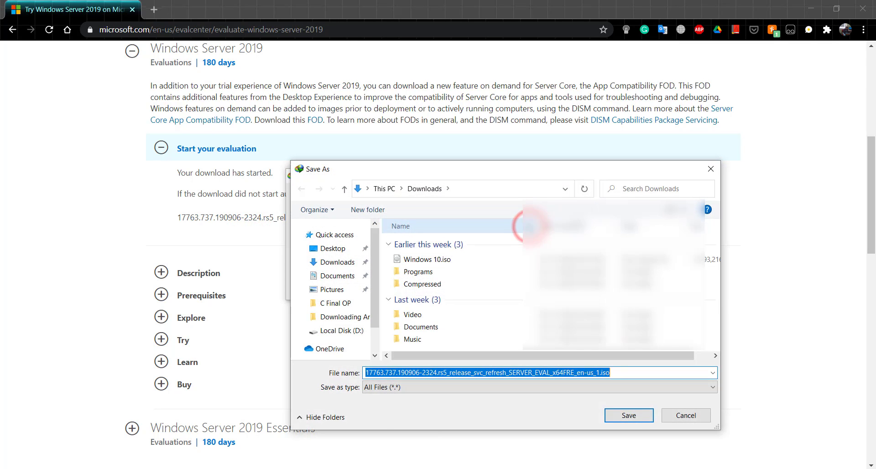
text(Windows Server 2019.iso)
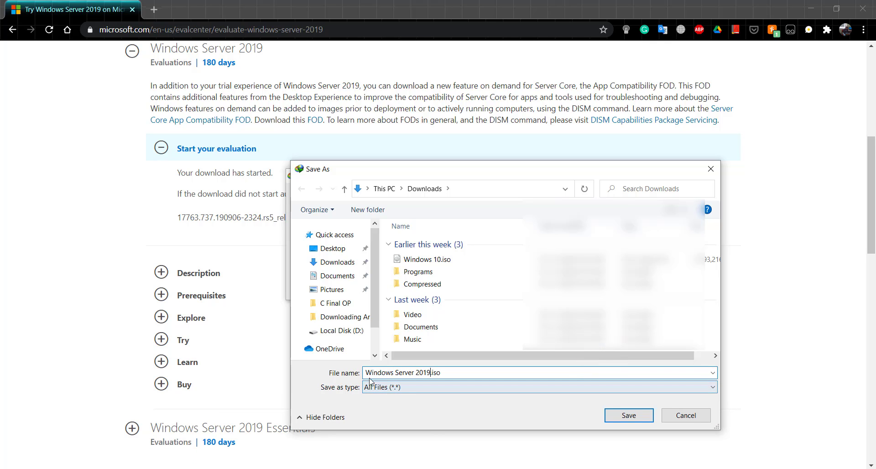
click(630, 416)
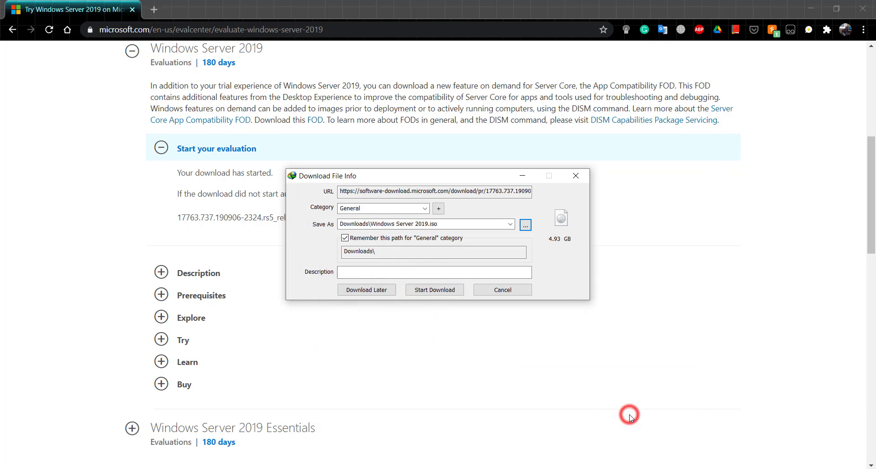
click(446, 292)
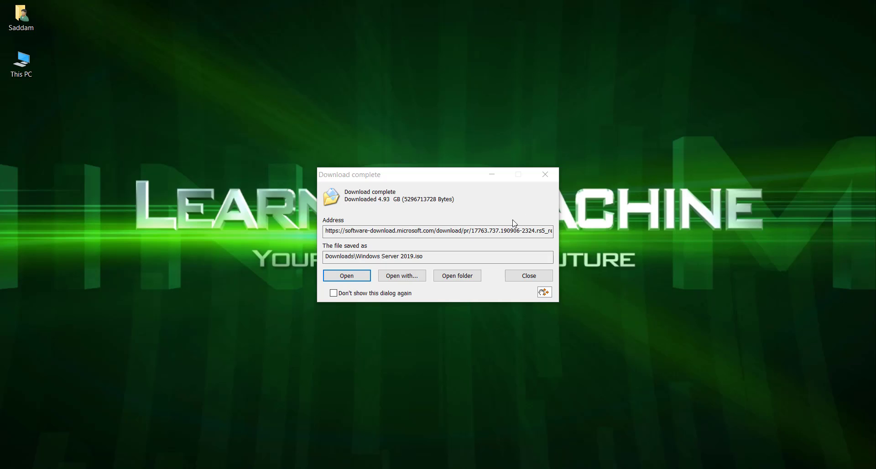
click(449, 276)
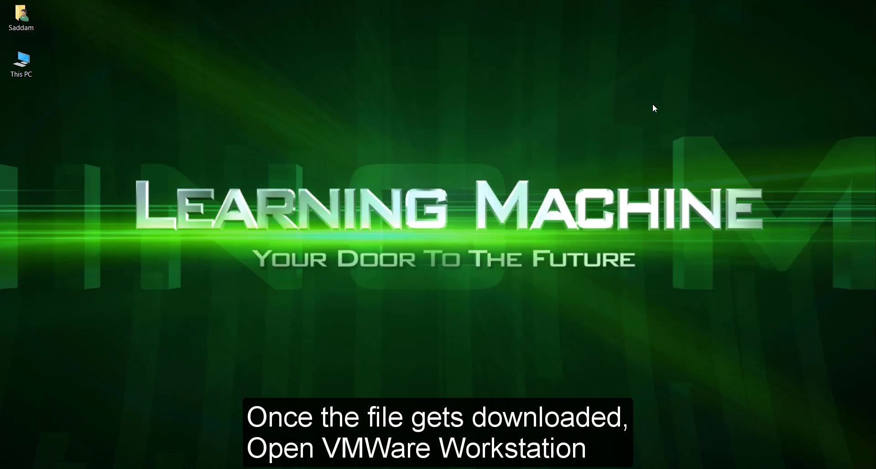
click(31, 123)
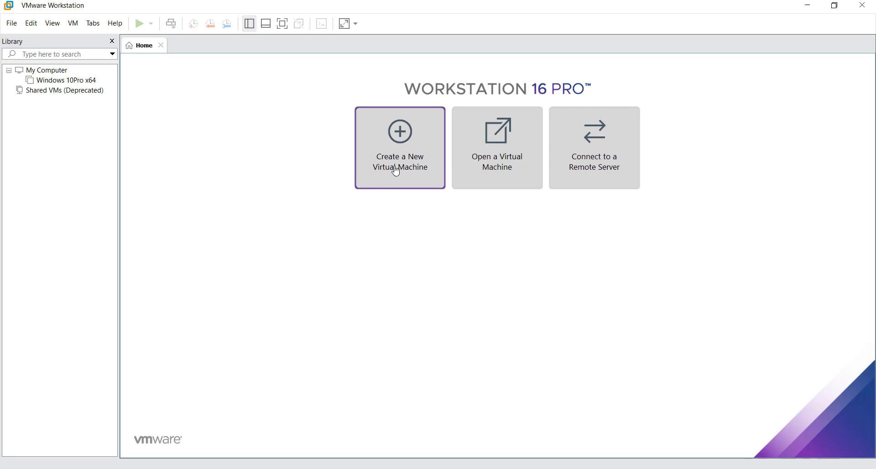
Step: Start a Typical new virtual machine with the operating system installed later
click(400, 165)
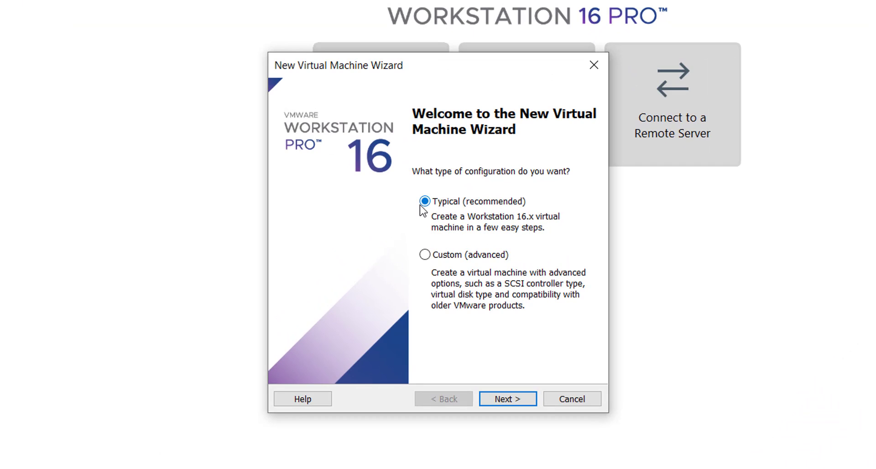
click(426, 203)
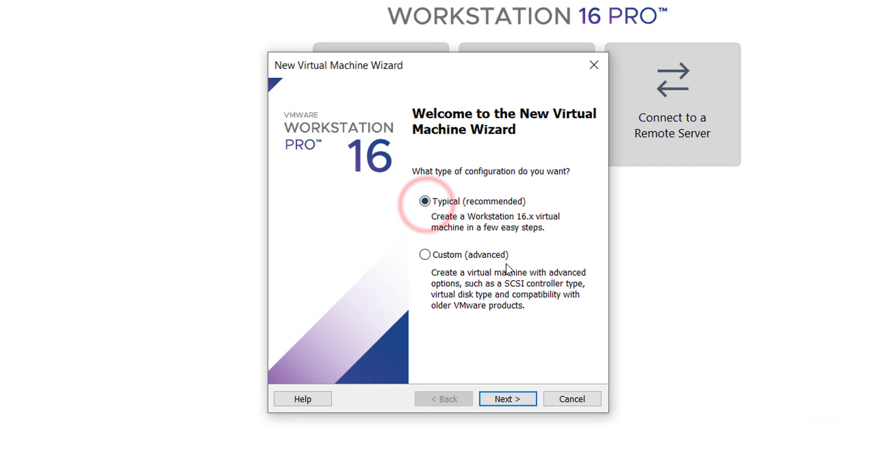
click(500, 401)
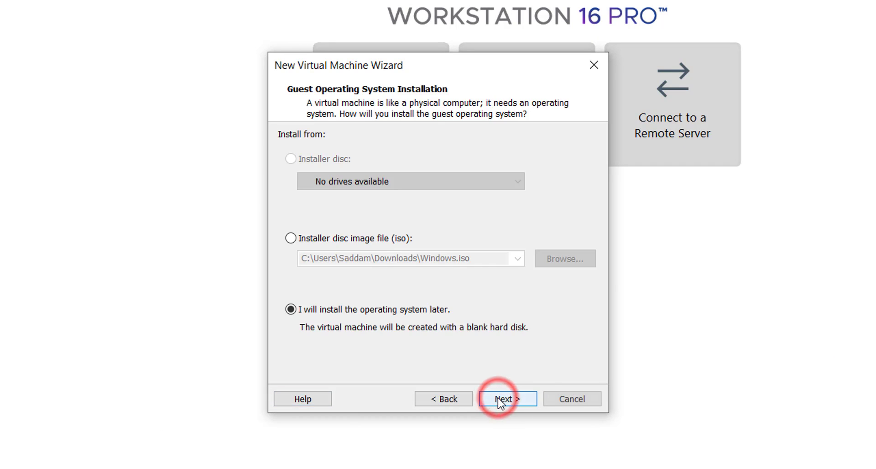
click(389, 313)
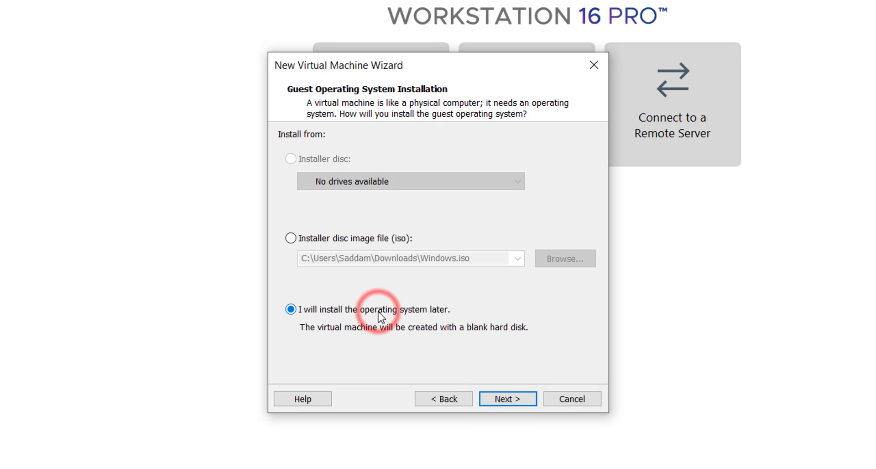
click(504, 401)
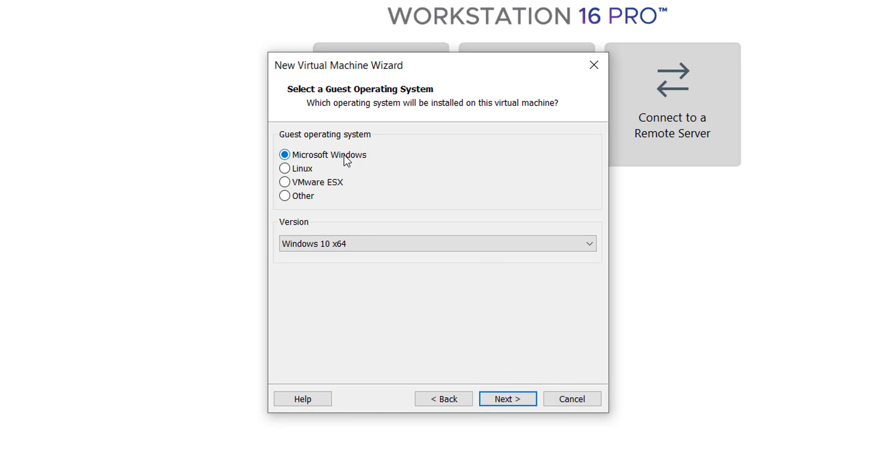
Step: Set the guest OS to Microsoft Windows, version Windows Server 2019
click(345, 157)
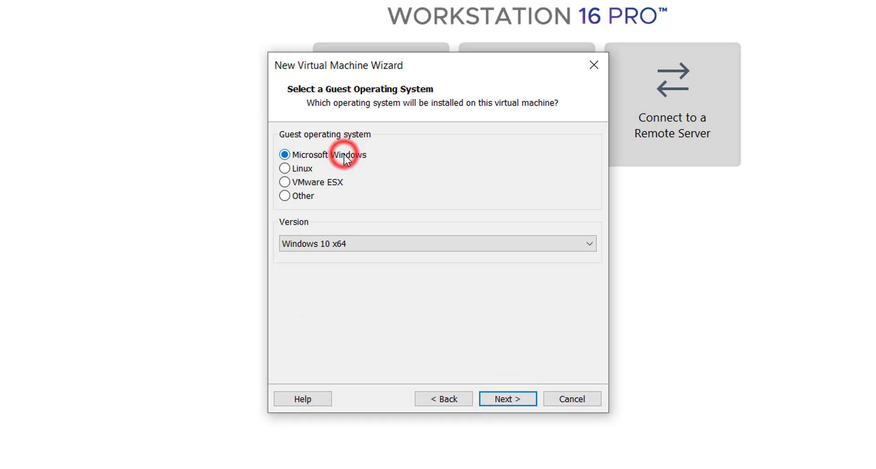
click(483, 246)
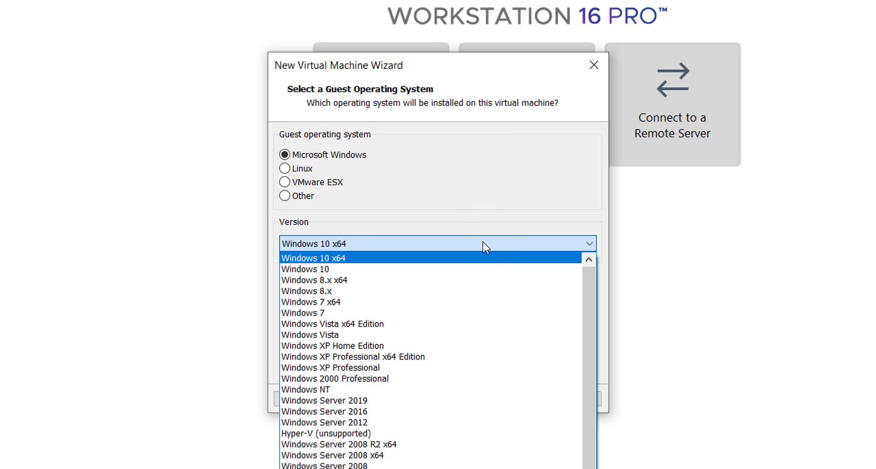
click(371, 400)
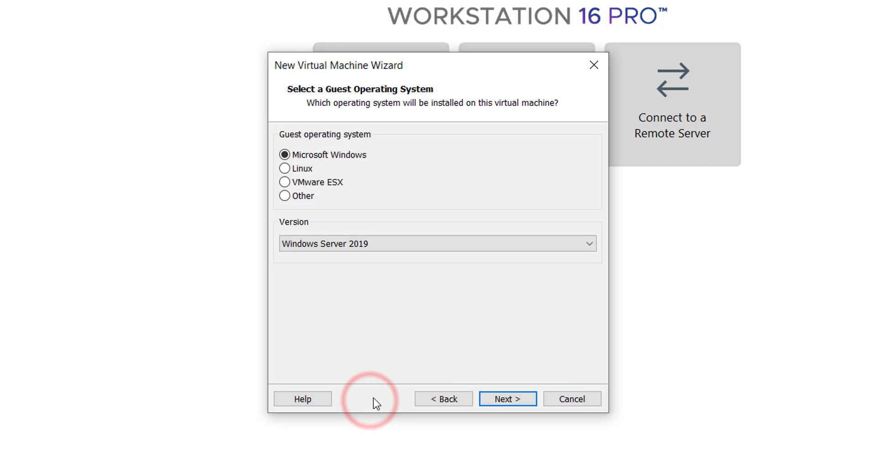
click(514, 399)
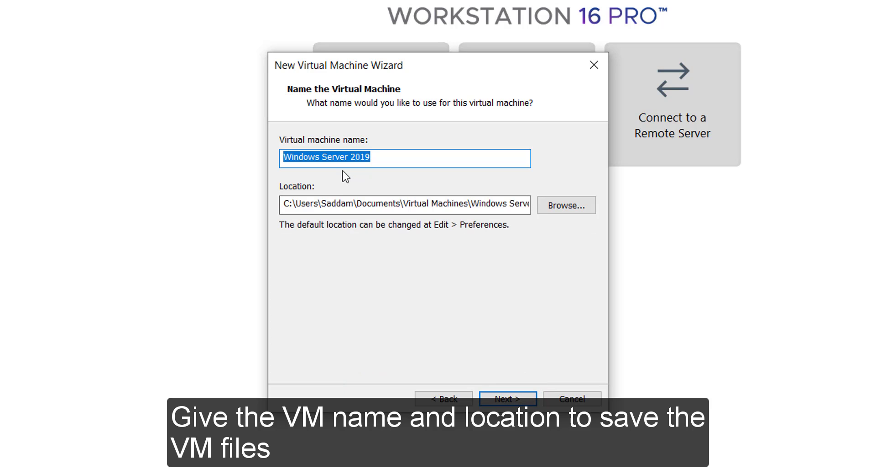
Step: Create a WinServer2019 folder under E:\VM and use it as the VM location
click(571, 207)
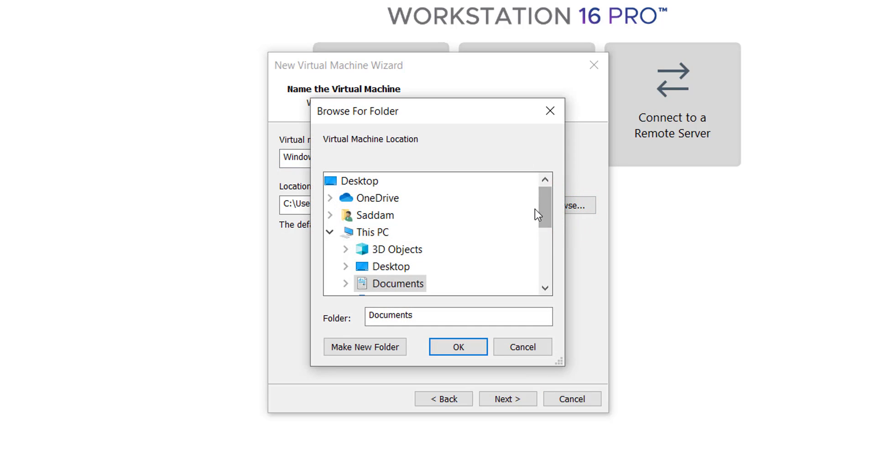
drag(547, 220, 541, 266)
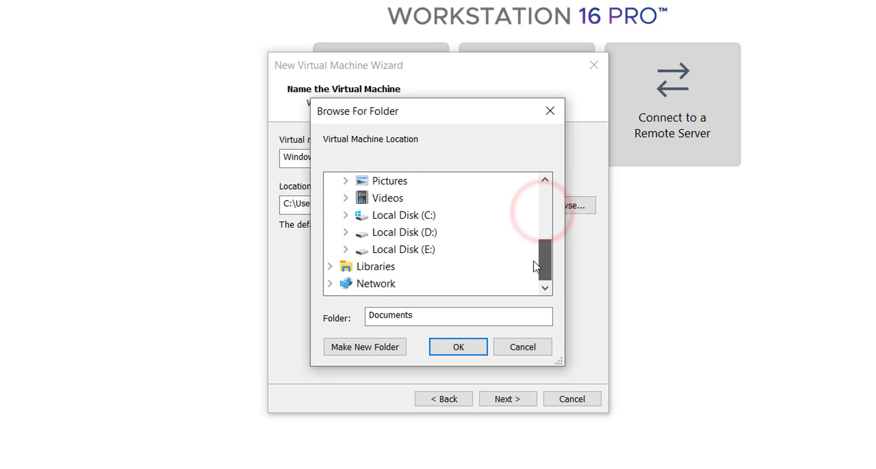
click(427, 252)
scroll(438, 249, down, 1)
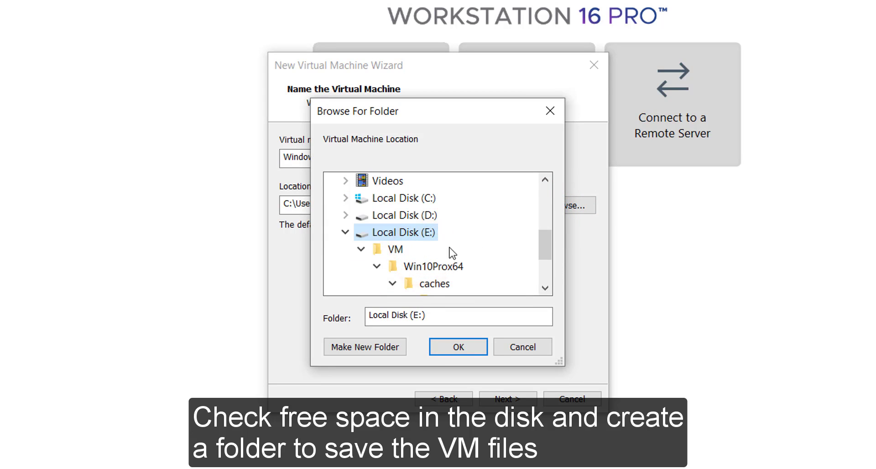
click(395, 249)
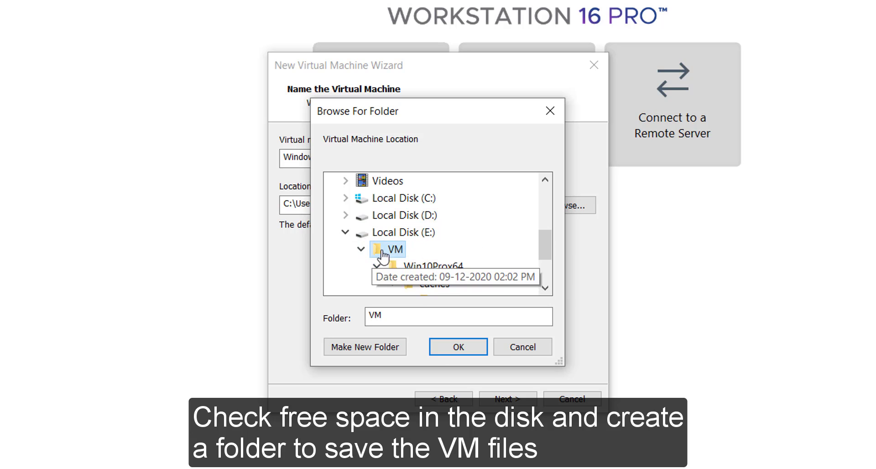
click(358, 349)
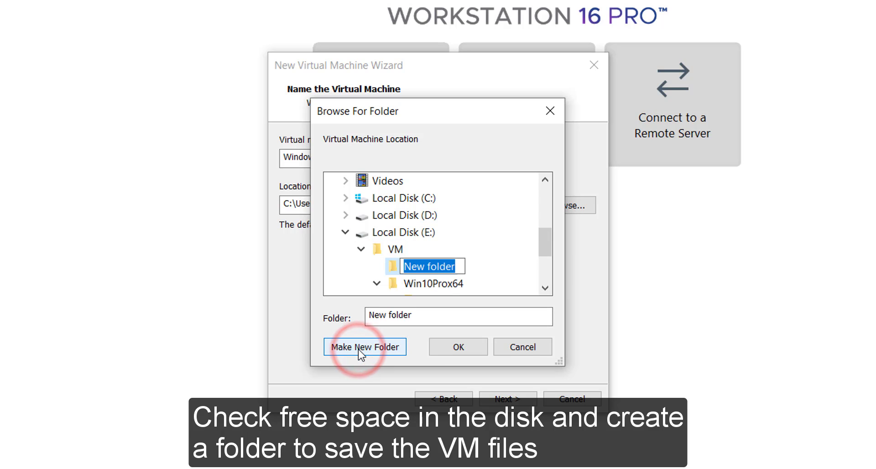
text(Wi)
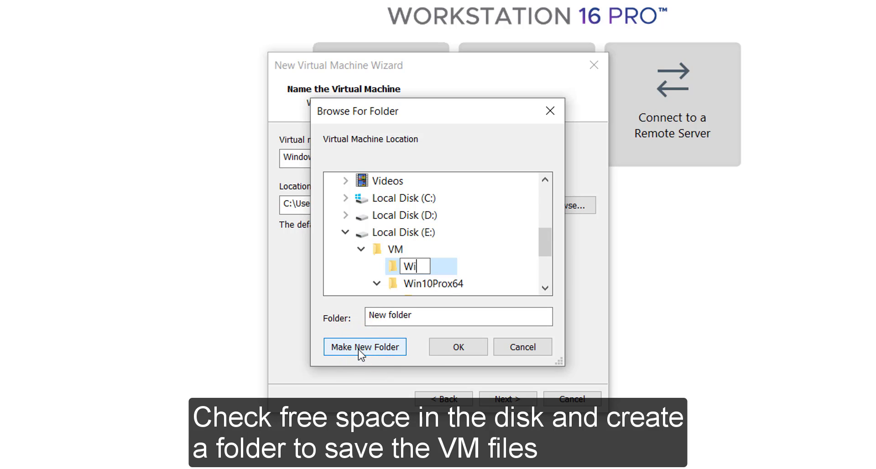
text(nServer)
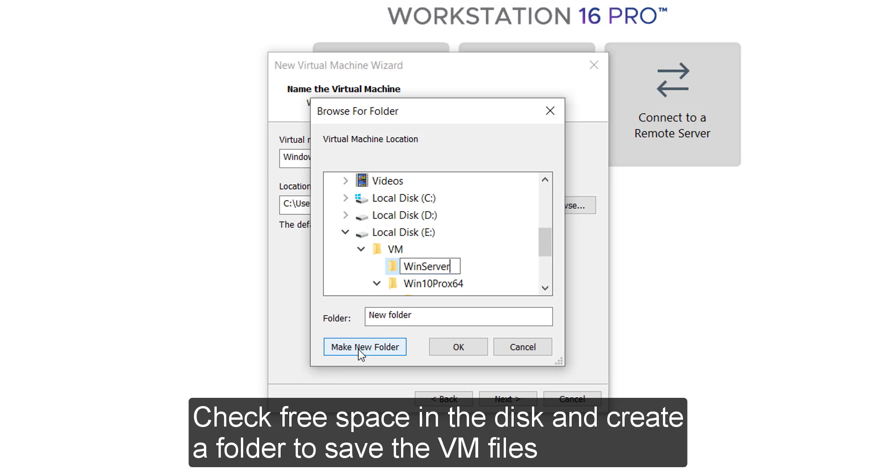
text(2019)
click(391, 266)
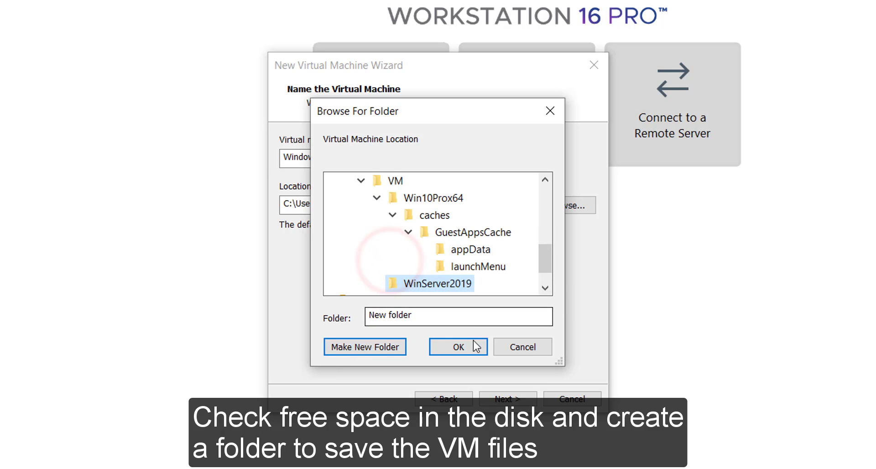
click(459, 348)
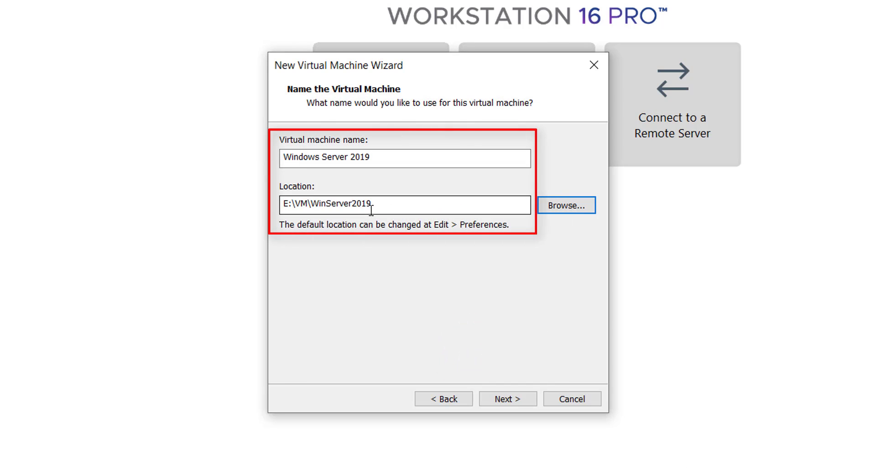
Step: Give the VM a 100 GB disk stored as a single file, then open Customize Hardware
click(521, 398)
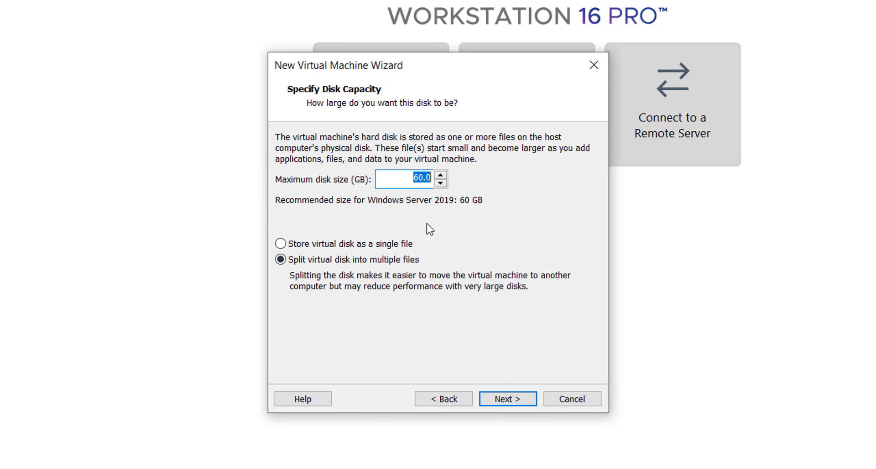
click(411, 181)
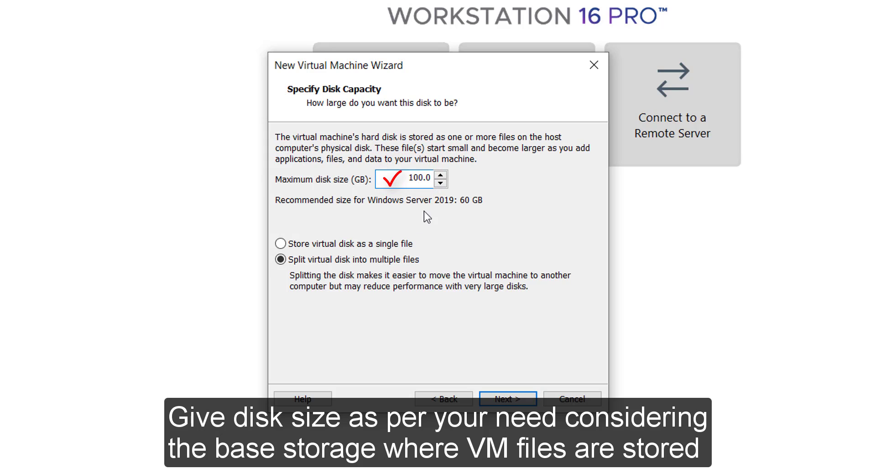
click(390, 244)
click(505, 400)
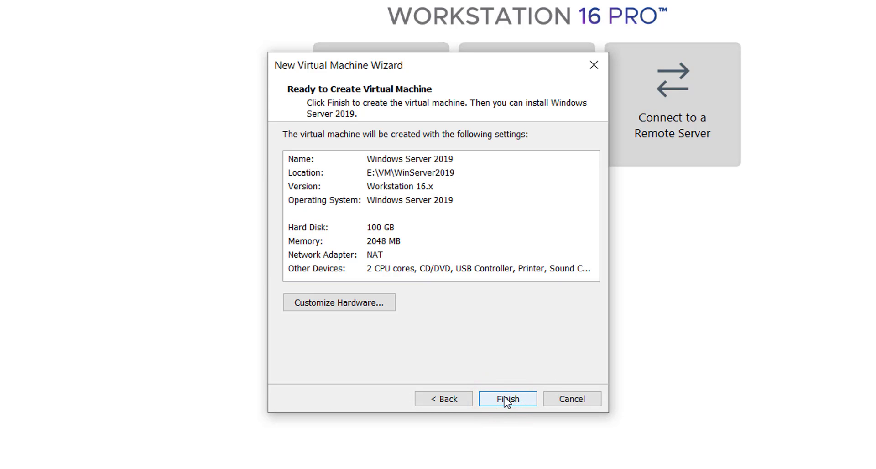
click(343, 303)
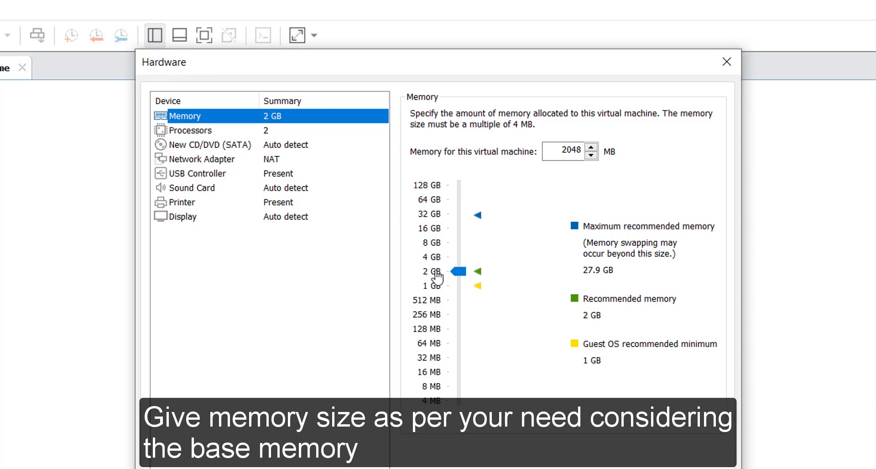
Step: Set memory to 4096 MB and mount Downloads\Windows Server 2019.iso in the CD/DVD drive
click(432, 257)
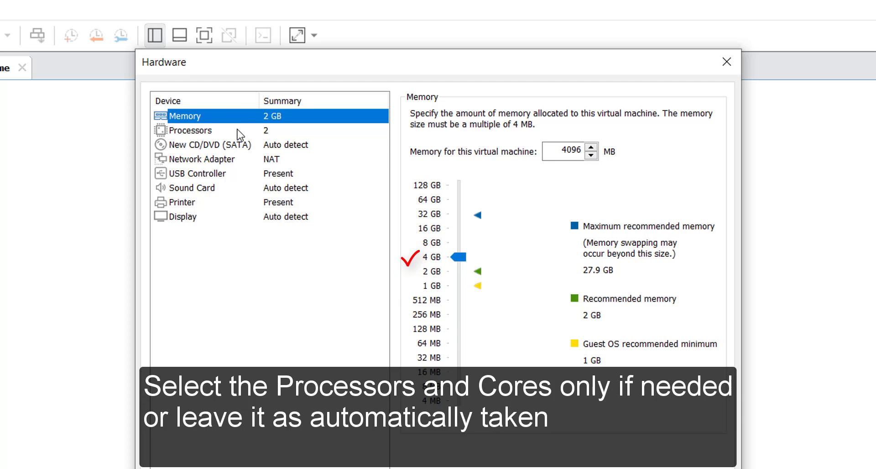
click(253, 131)
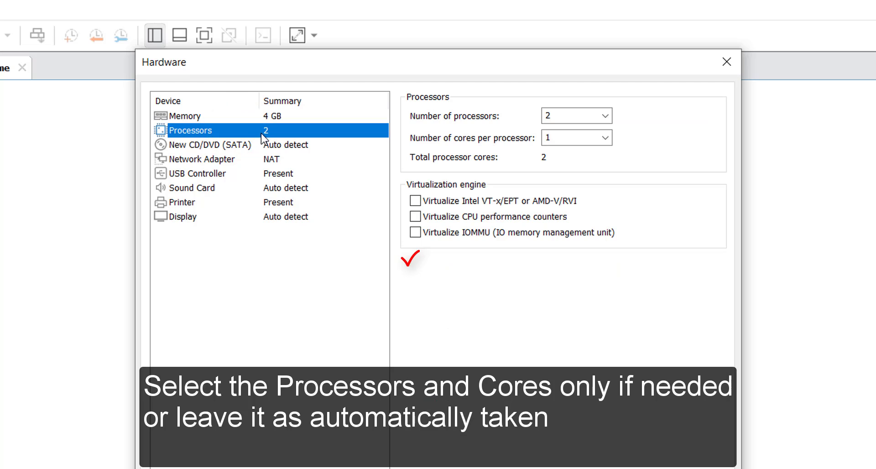
click(235, 146)
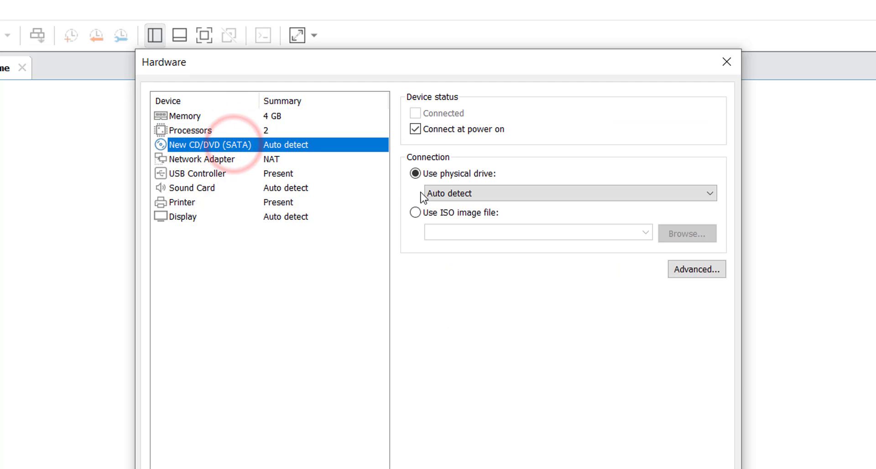
click(428, 213)
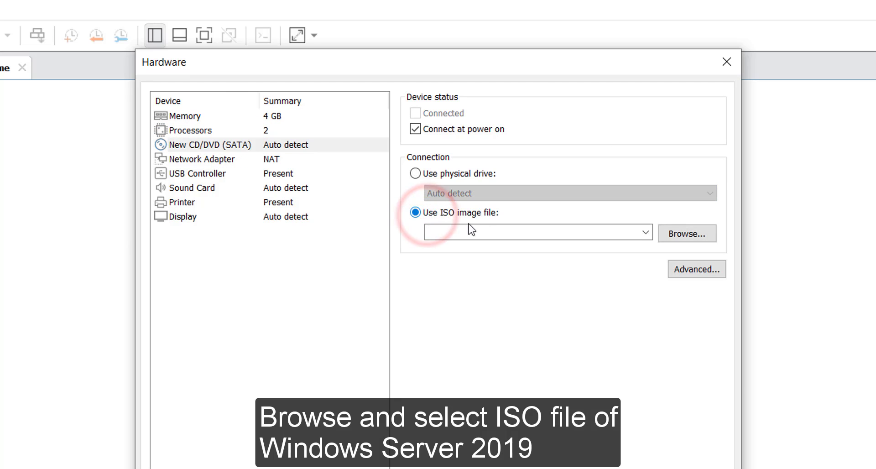
click(684, 235)
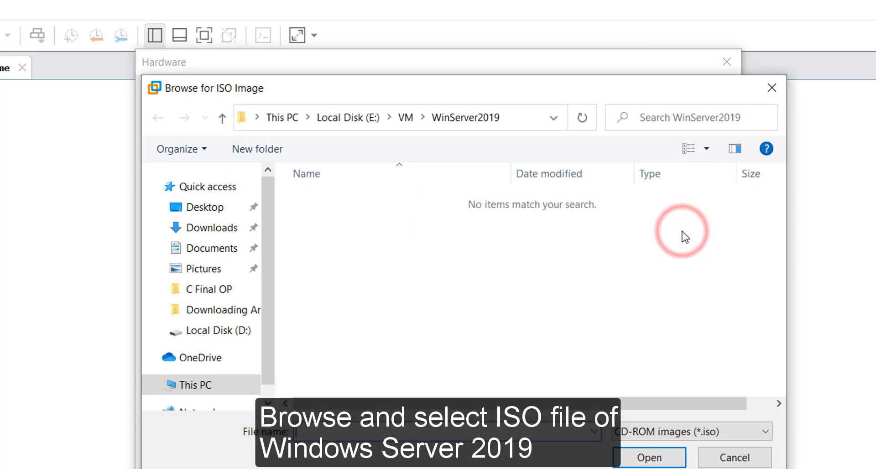
click(205, 231)
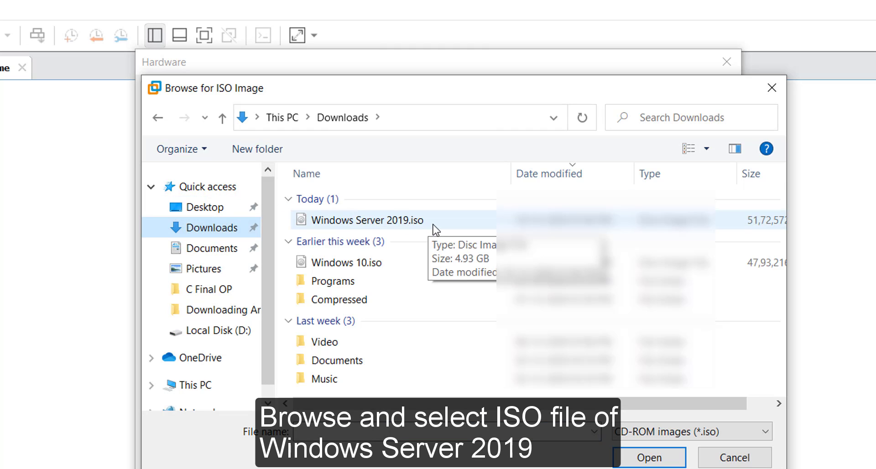
click(381, 221)
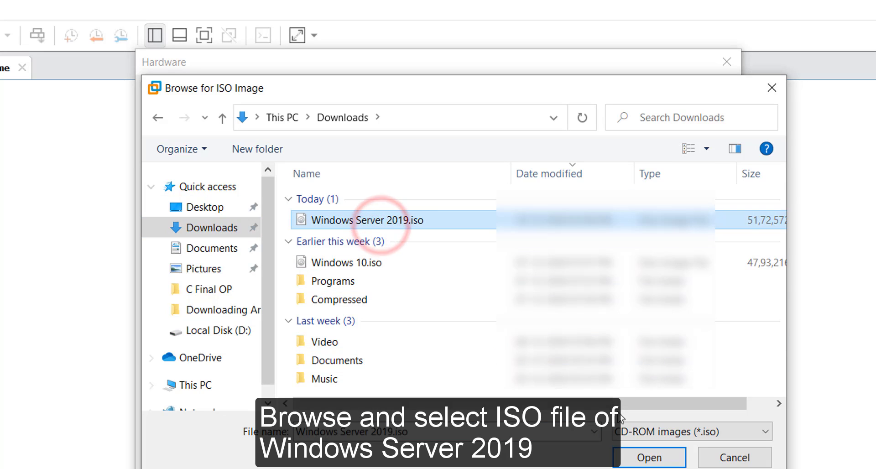
click(641, 457)
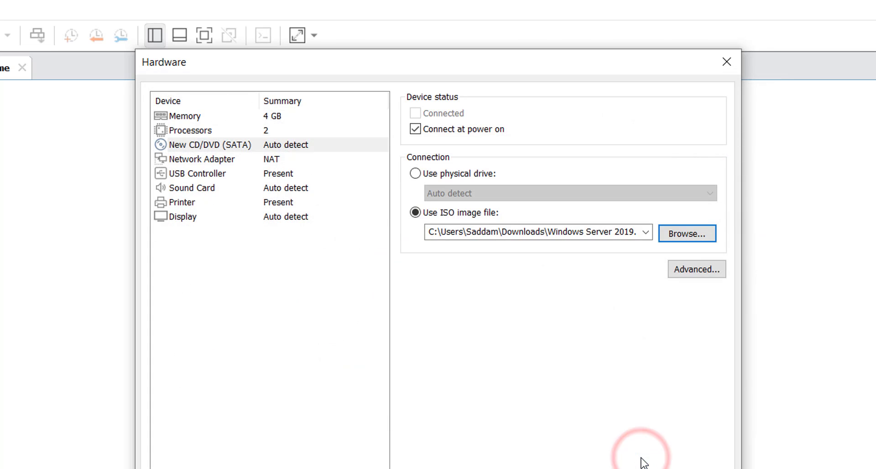
Step: Review network adapter, USB, sound, printer and display settings, then finish the wizard
click(198, 160)
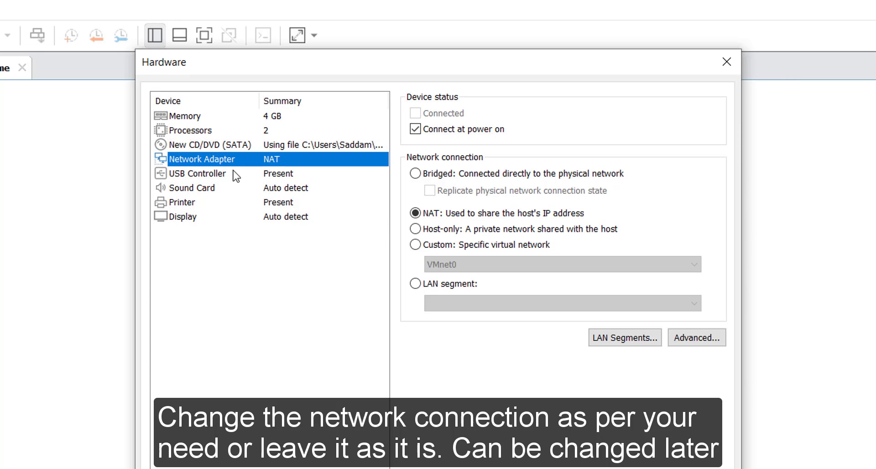
click(205, 173)
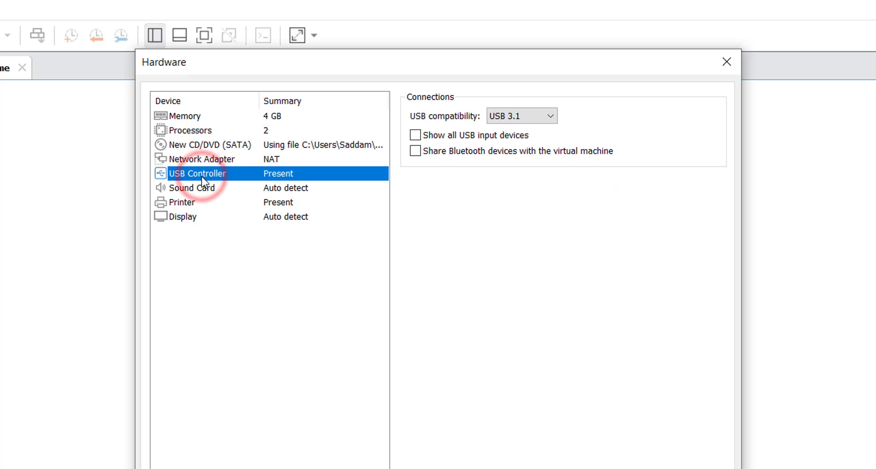
click(194, 188)
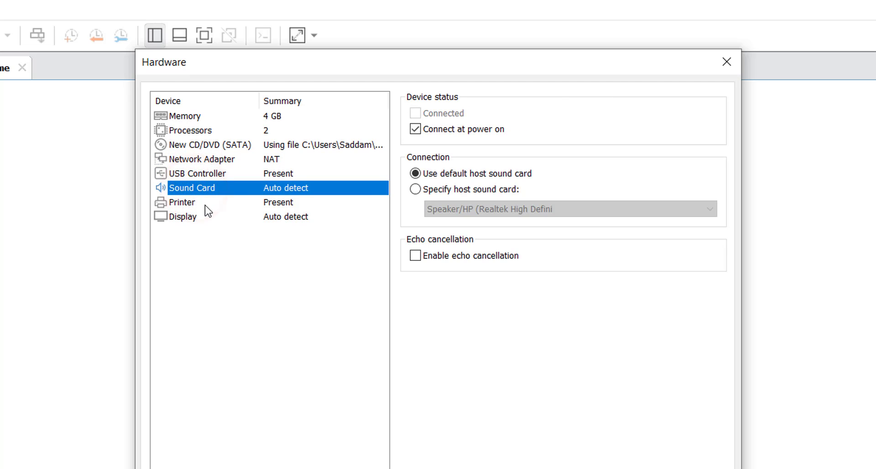
click(205, 204)
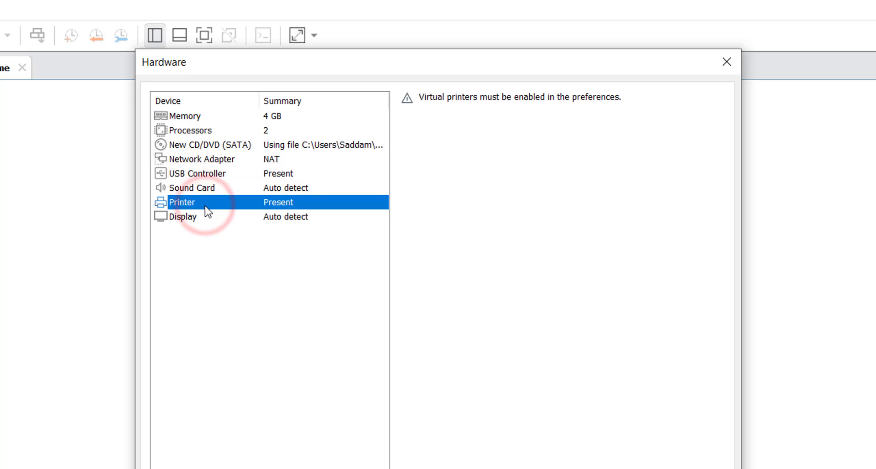
click(207, 221)
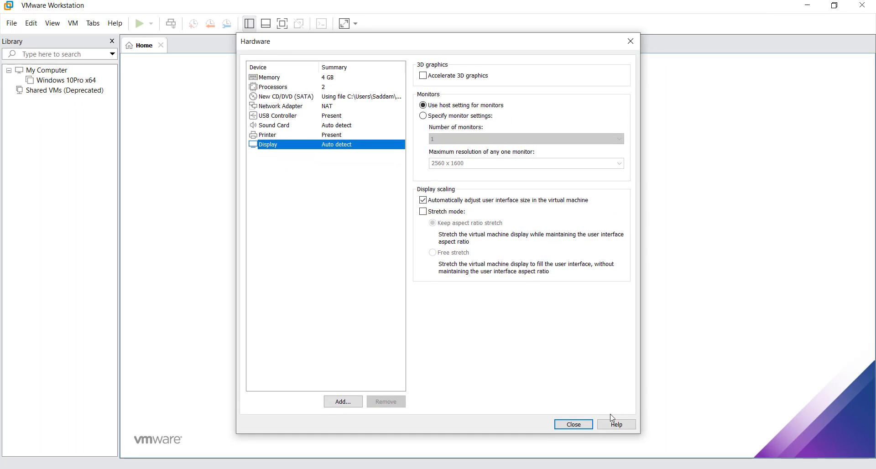
click(583, 429)
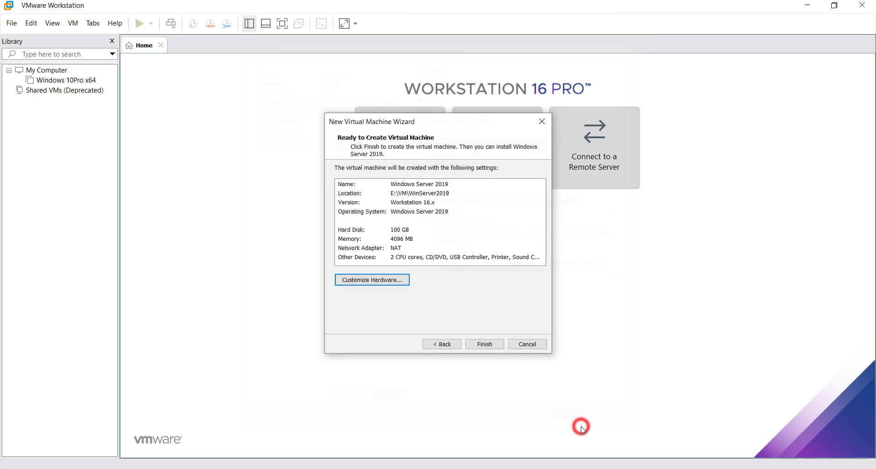
click(484, 344)
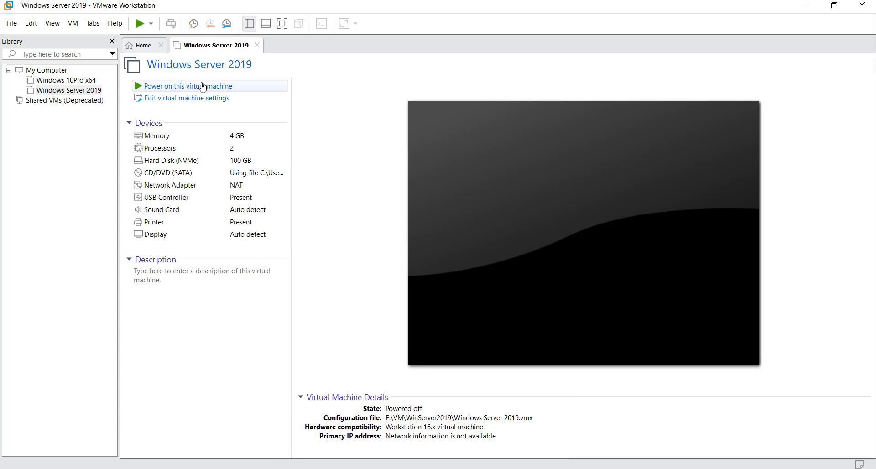
Step: Power on the Windows Server 2019 VM and boot it from the installation ISO
click(199, 88)
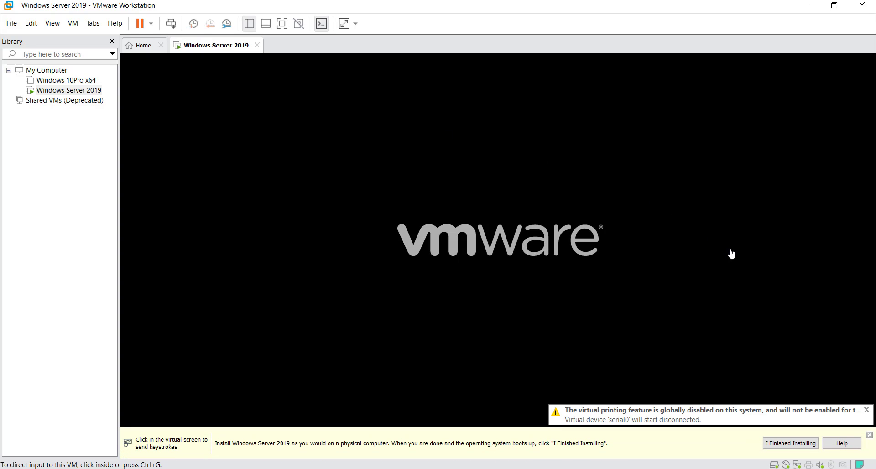
click(604, 231)
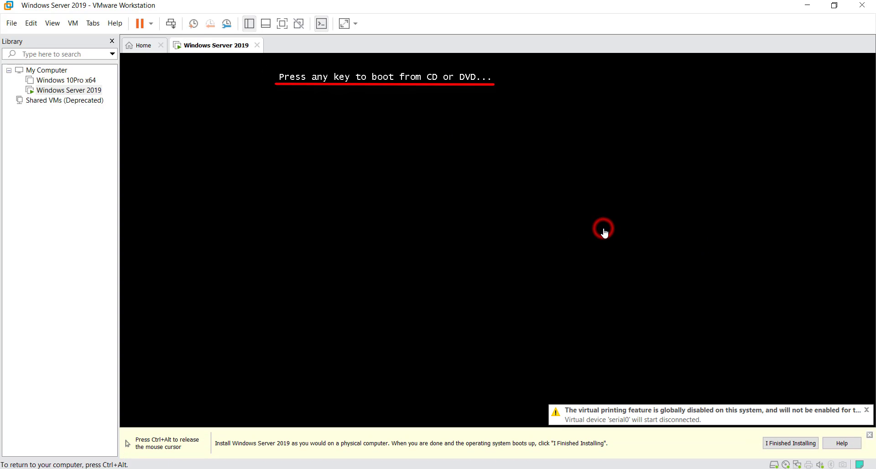
key(Return)
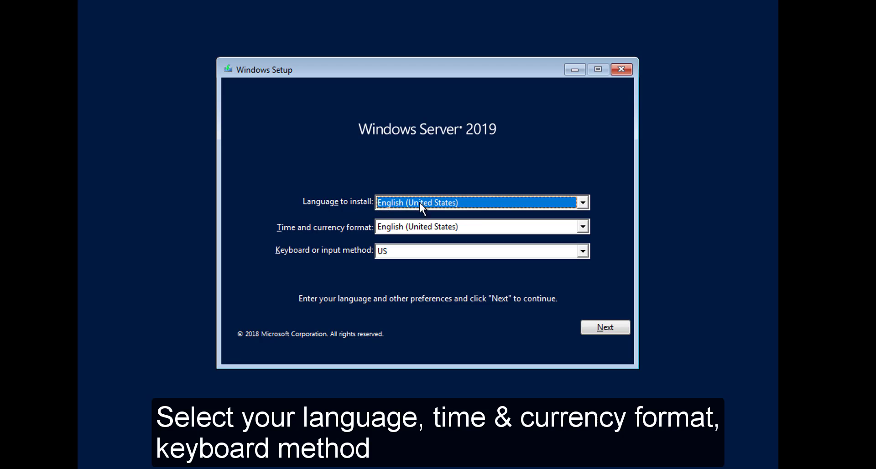
Step: Set the time and currency format to English (India) and continue
click(472, 223)
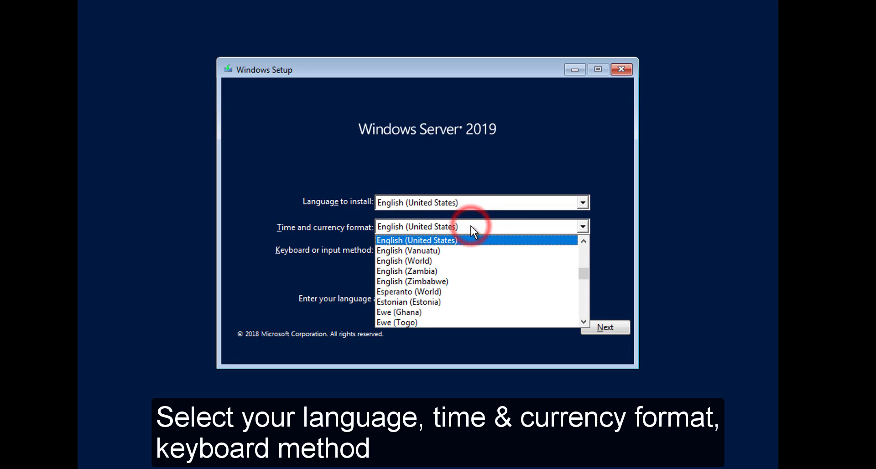
scroll(484, 278, up, 1)
scroll(484, 277, up, 1)
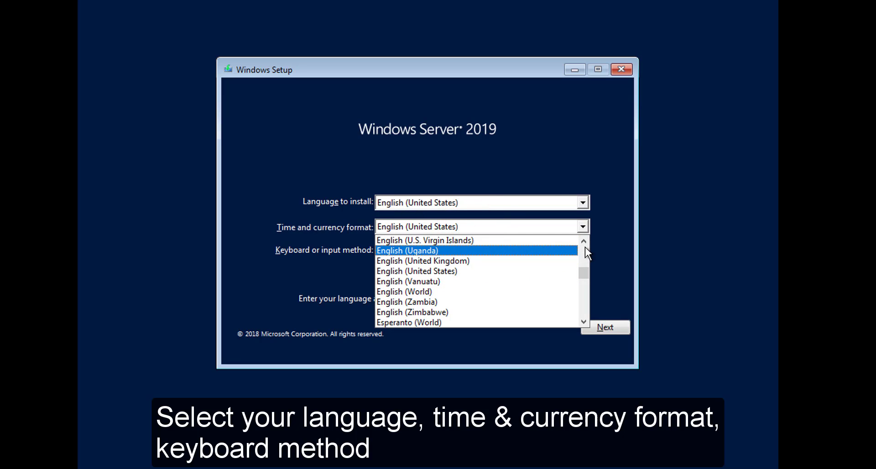
click(583, 241)
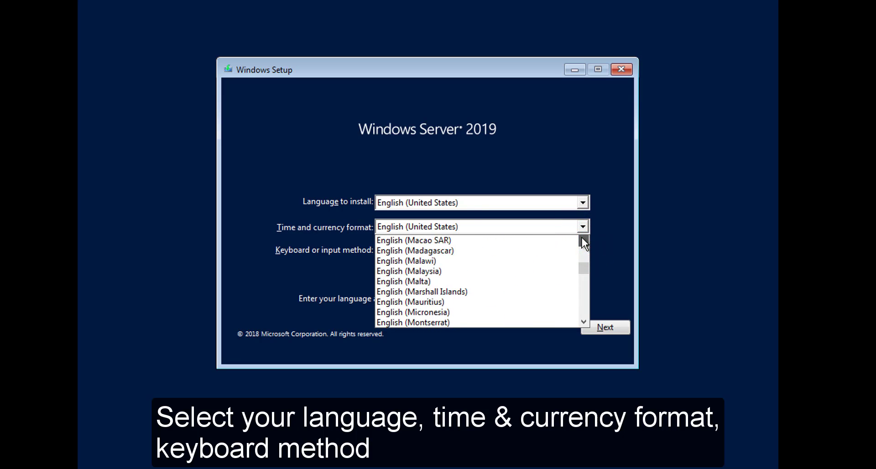
click(583, 239)
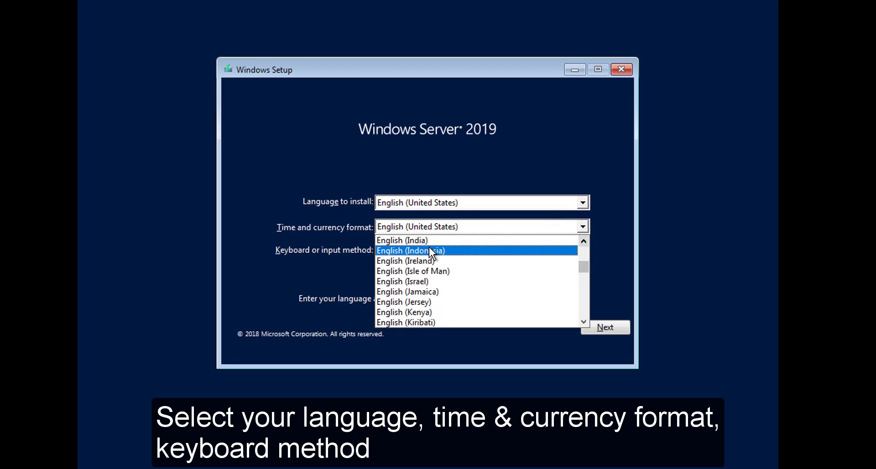
click(425, 242)
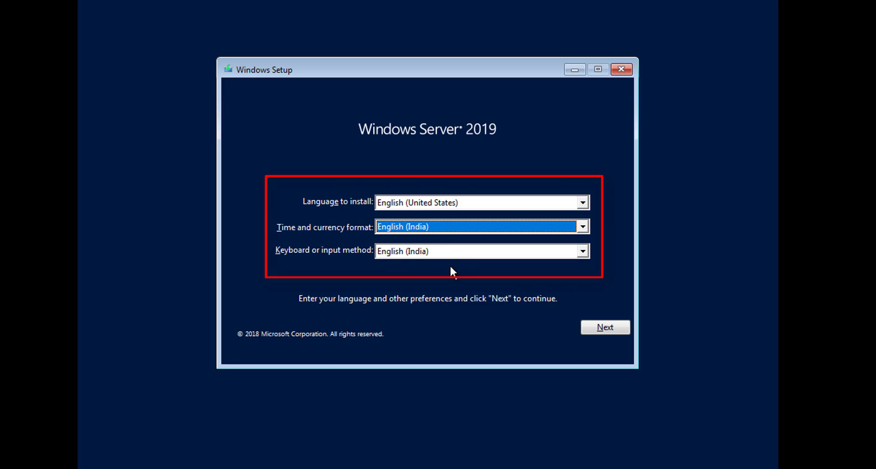
click(598, 327)
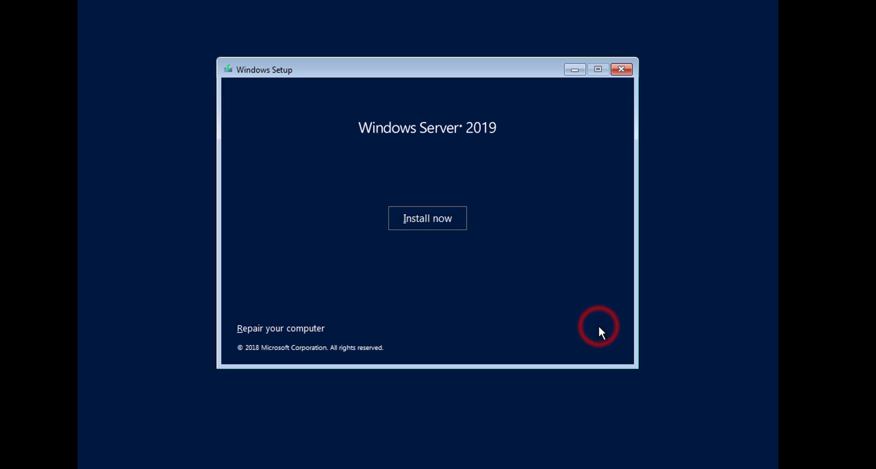
Step: Install Windows Server 2019 Datacenter Evaluation (Desktop Experience) and accept the license terms
click(428, 224)
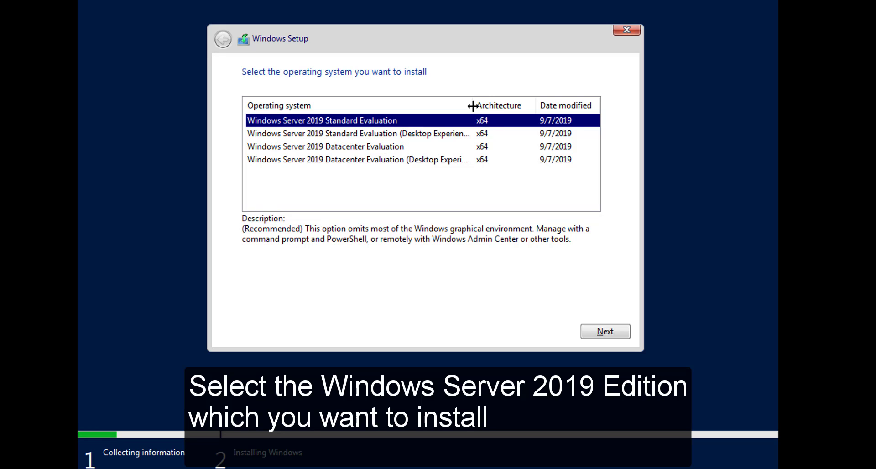
drag(473, 106, 482, 105)
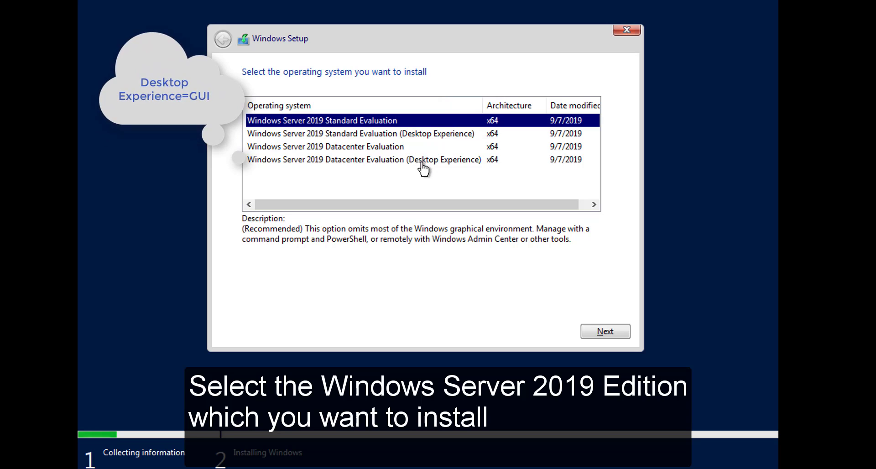
click(353, 161)
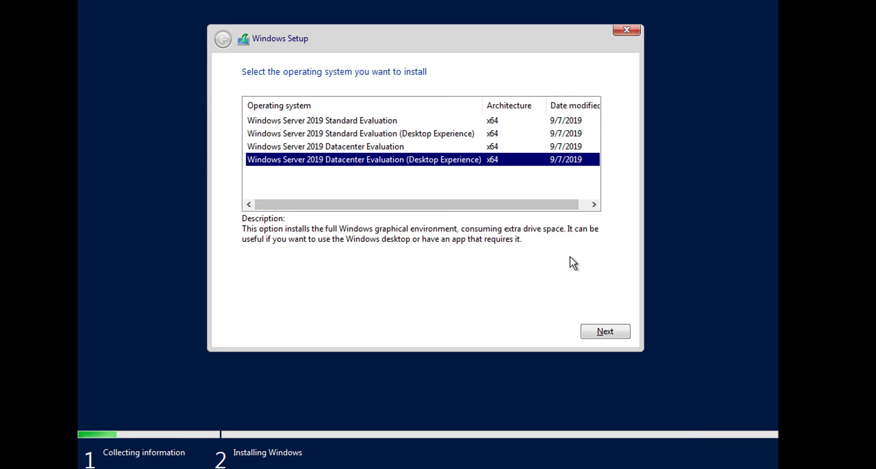
click(614, 332)
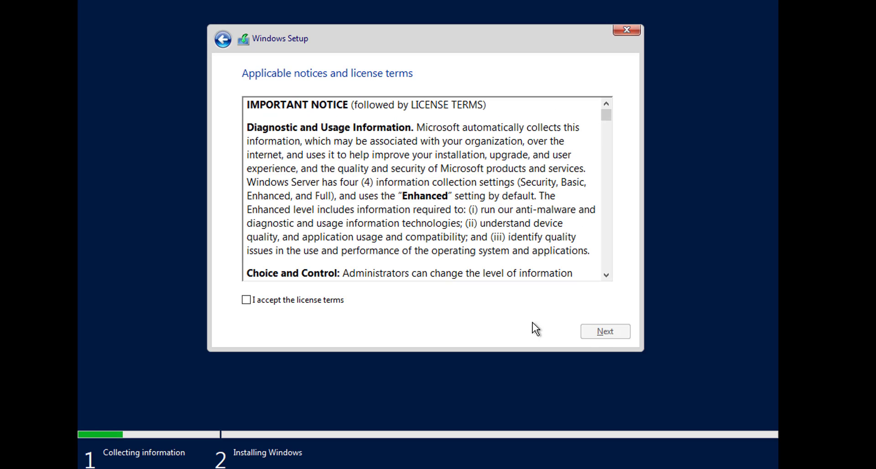
click(318, 300)
click(610, 328)
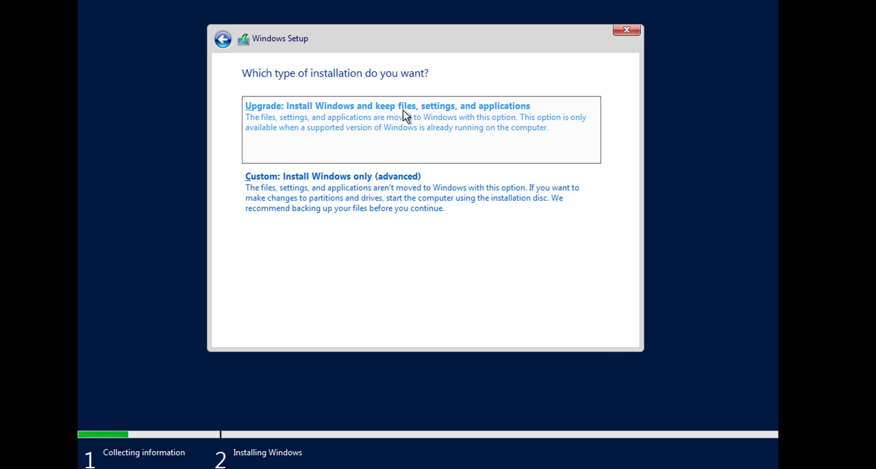
Step: Choose a custom install, create a 102400 MB partition on Drive 0, and install Windows onto Partition 4
click(373, 186)
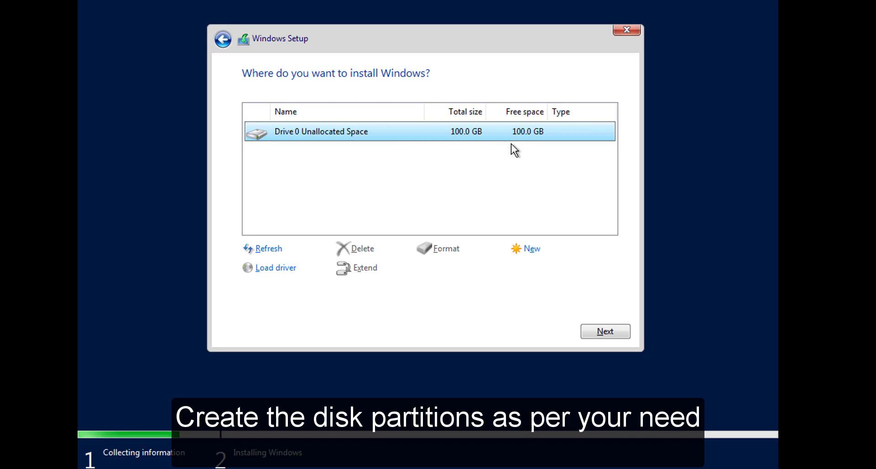
click(530, 249)
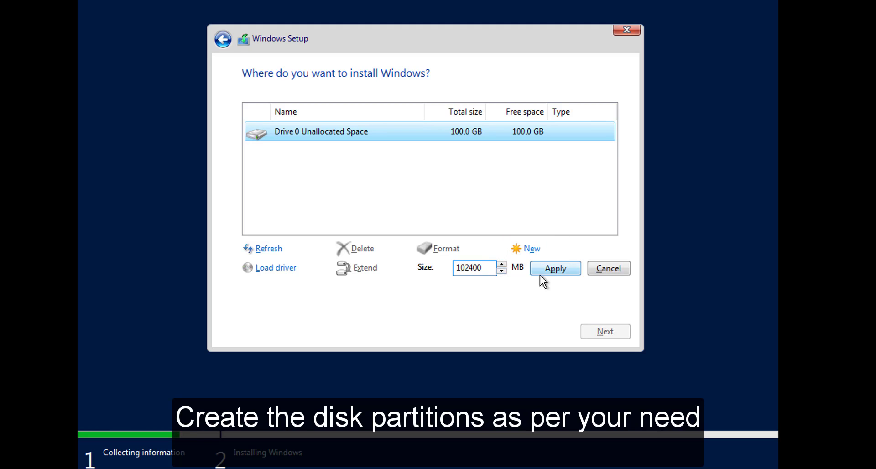
click(553, 272)
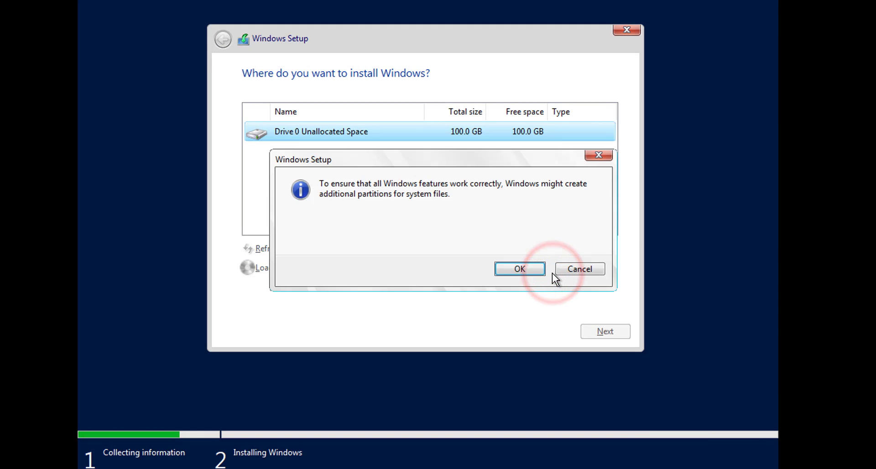
click(523, 270)
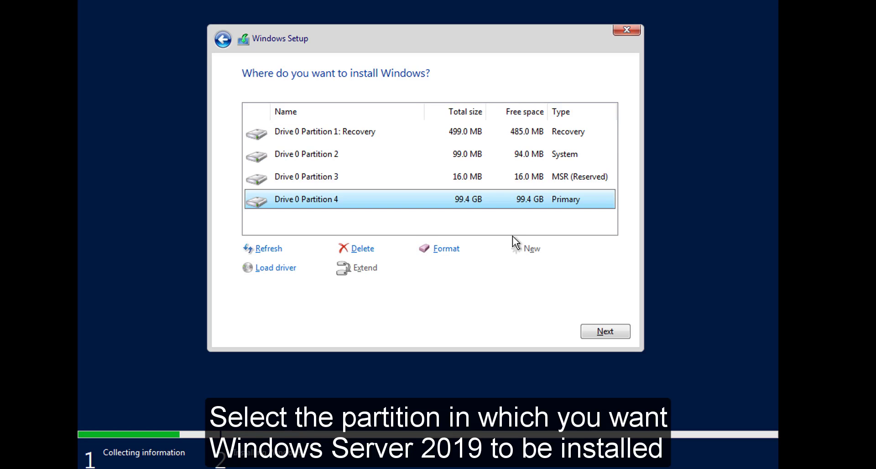
click(477, 201)
click(610, 333)
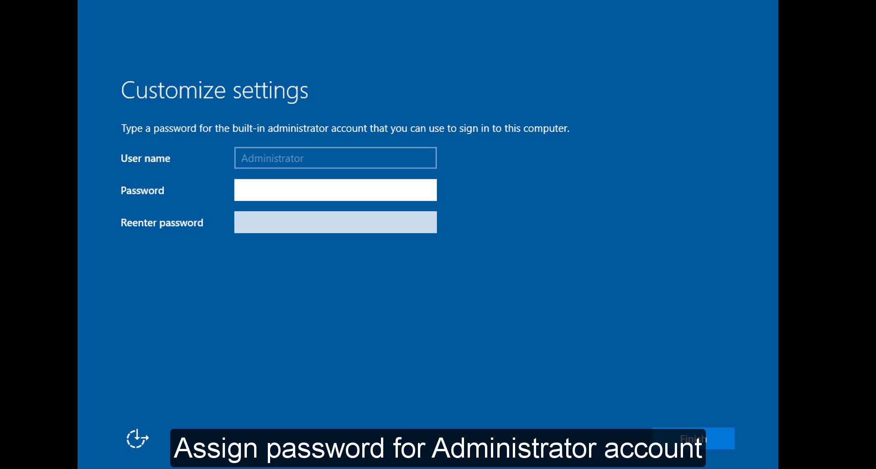
Step: Enter and confirm the Administrator account password, then finish setup
text(•••••)
key(Tab)
text(•)
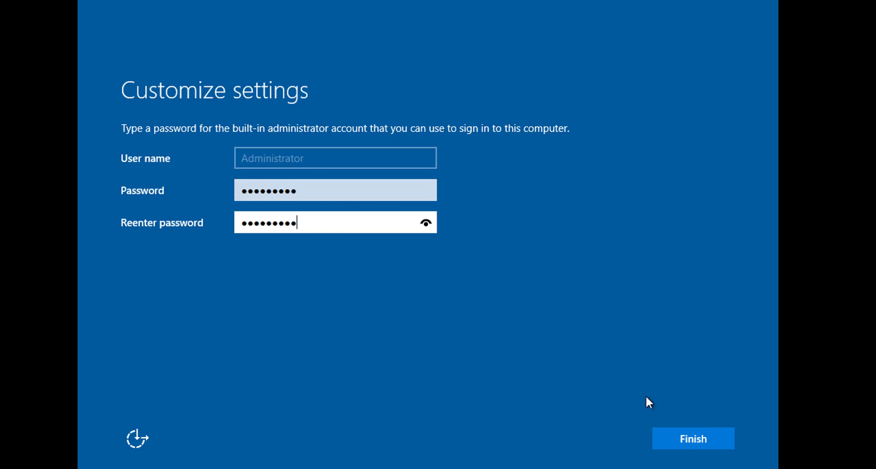
click(679, 442)
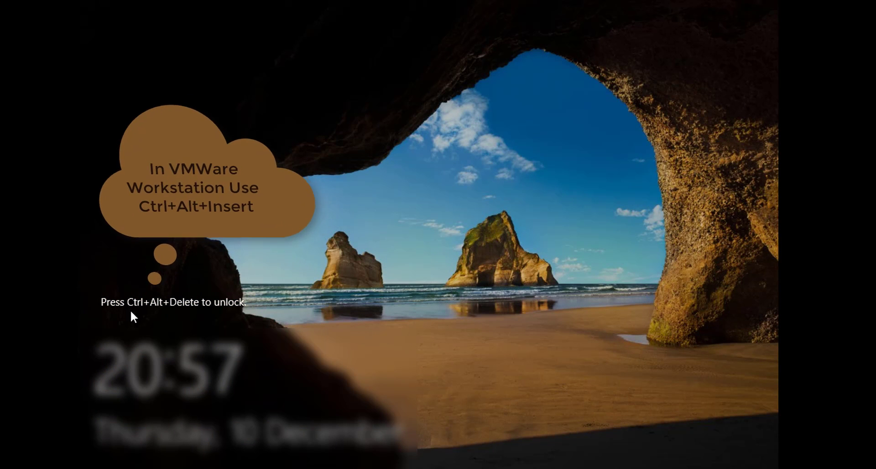
Step: Unlock the server with Ctrl+Alt+Insert and sign in as Administrator with the account password
click(583, 450)
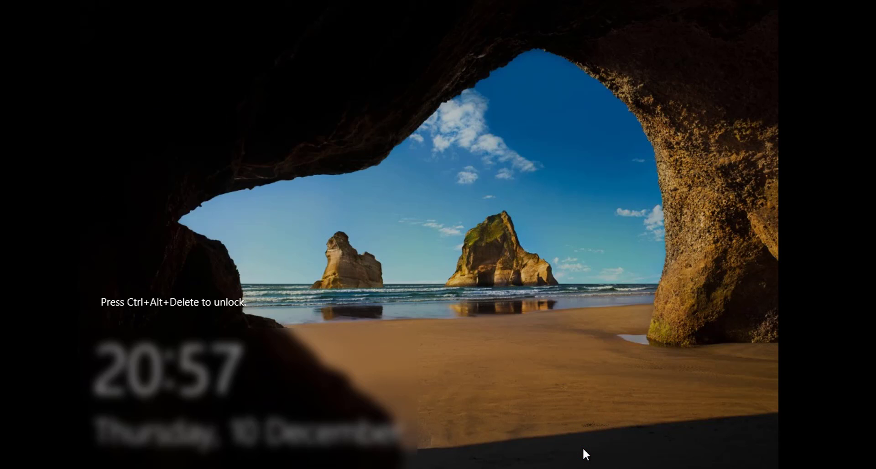
key(ctrl+alt+Insert)
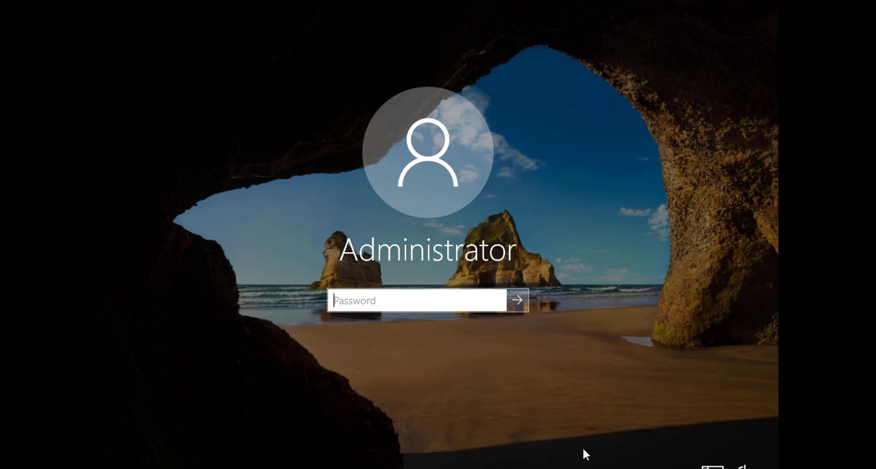
text(Pa)
key(Return)
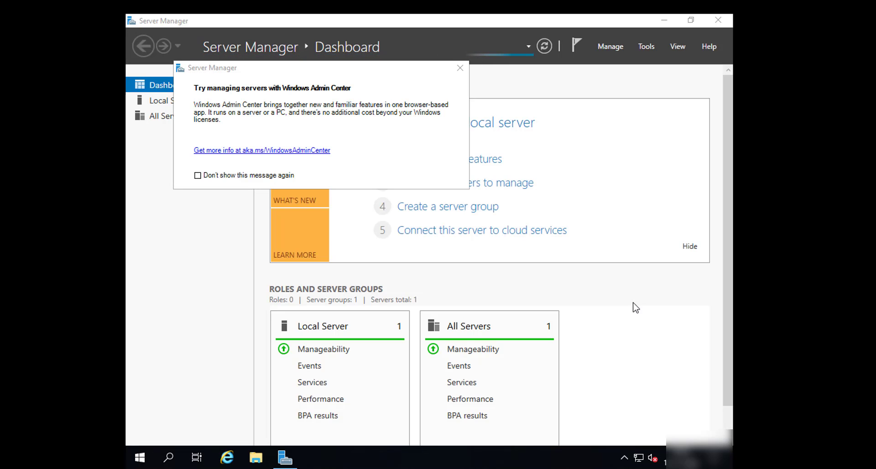
Step: Tick Don't show this message again on the Windows Admin Center popup, dismiss it, and close Server Manager
click(206, 175)
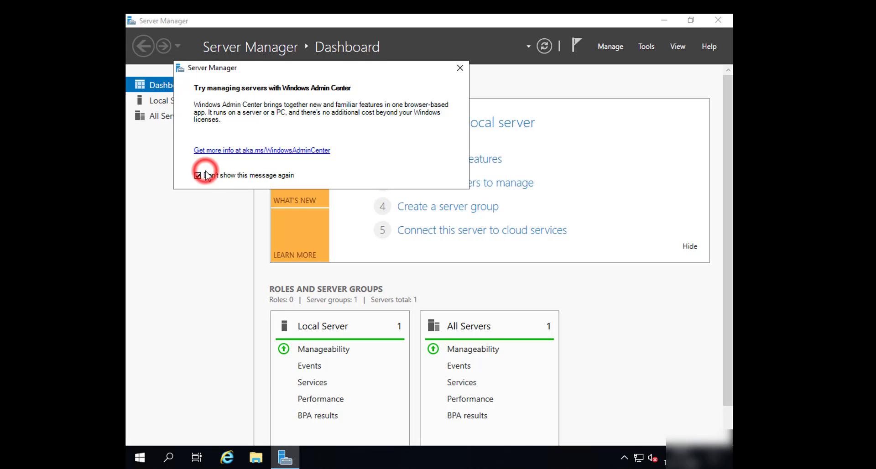
click(460, 68)
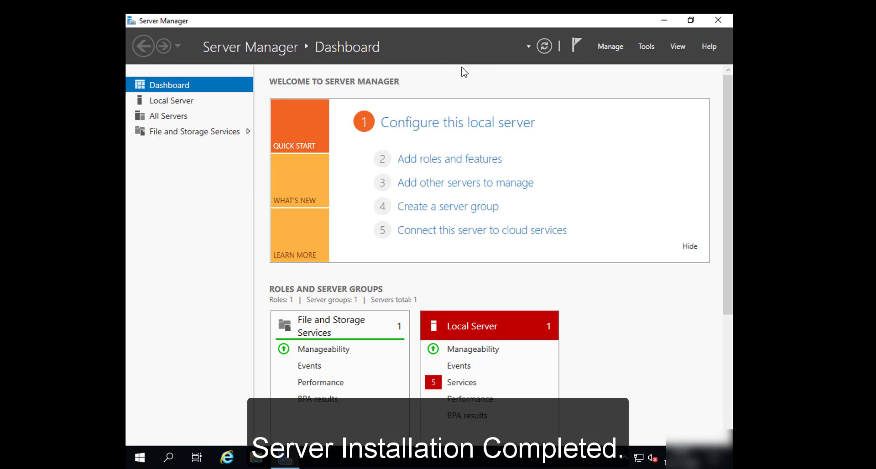
click(720, 21)
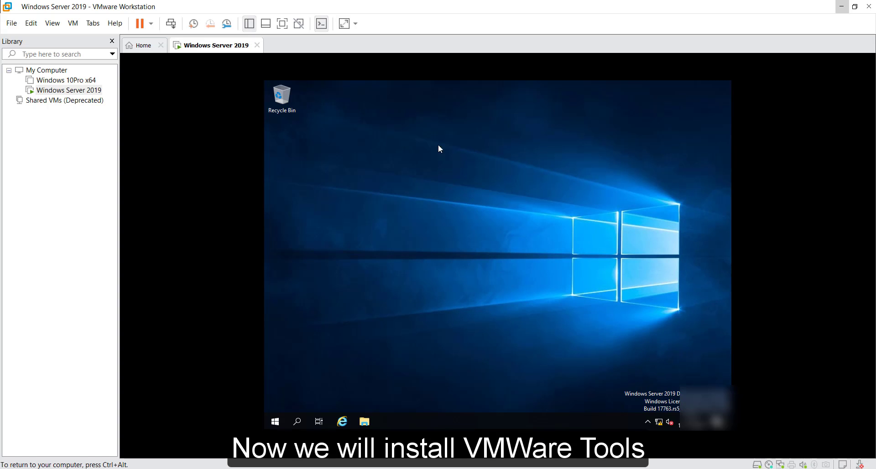
Step: Mount the VMware Tools installer from the VM menu and run setup64.exe from the disc
click(73, 24)
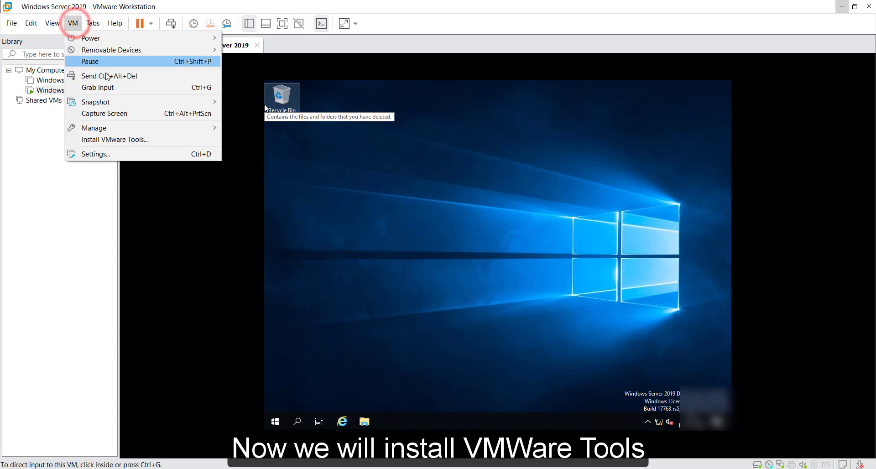
click(127, 140)
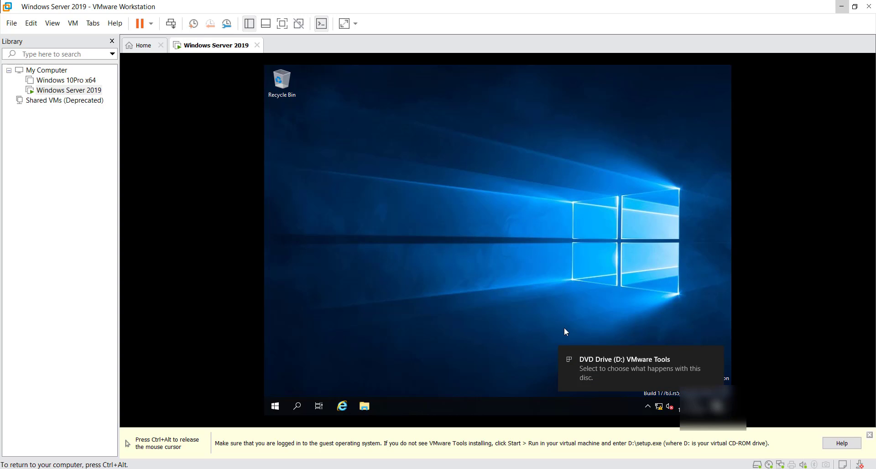
click(603, 370)
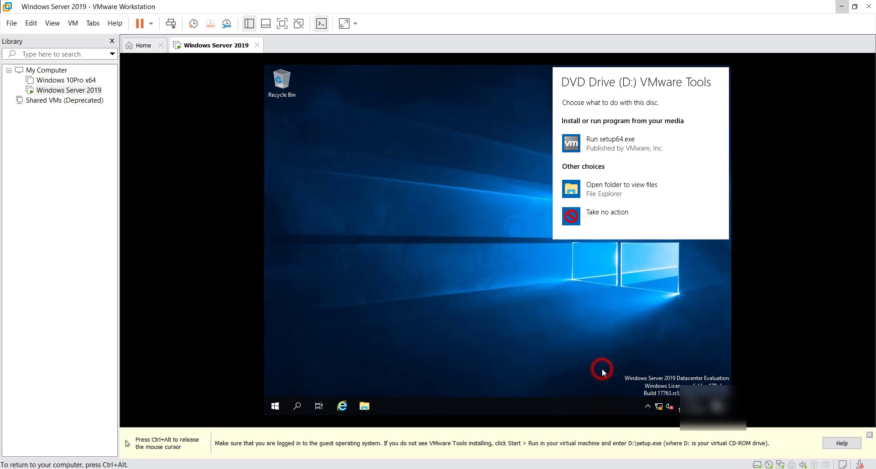
click(617, 138)
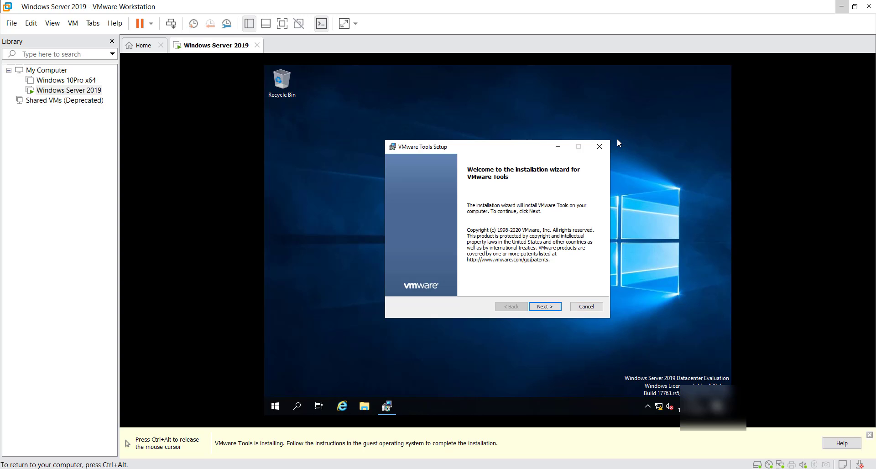
Step: Install VMware Tools with the Complete setup type and restart the server
click(543, 306)
click(419, 233)
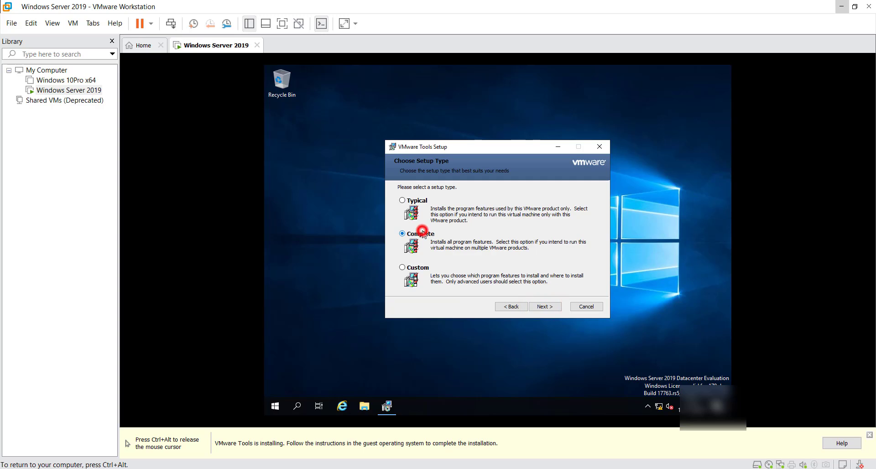
click(539, 308)
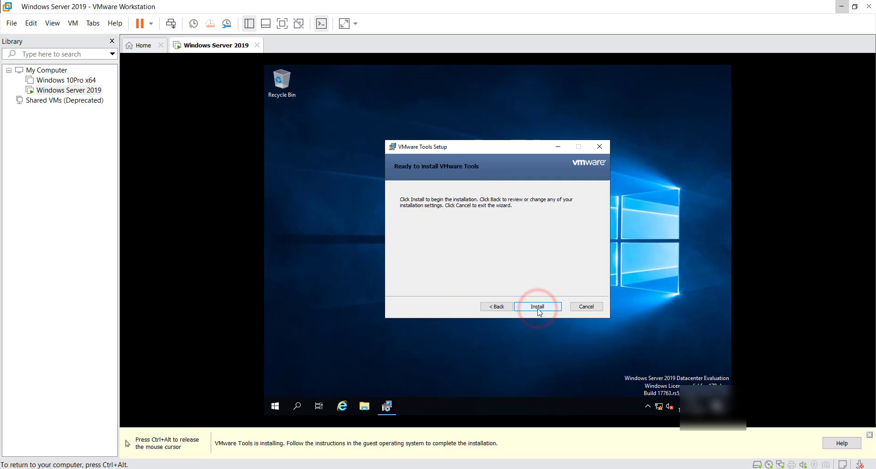
click(539, 308)
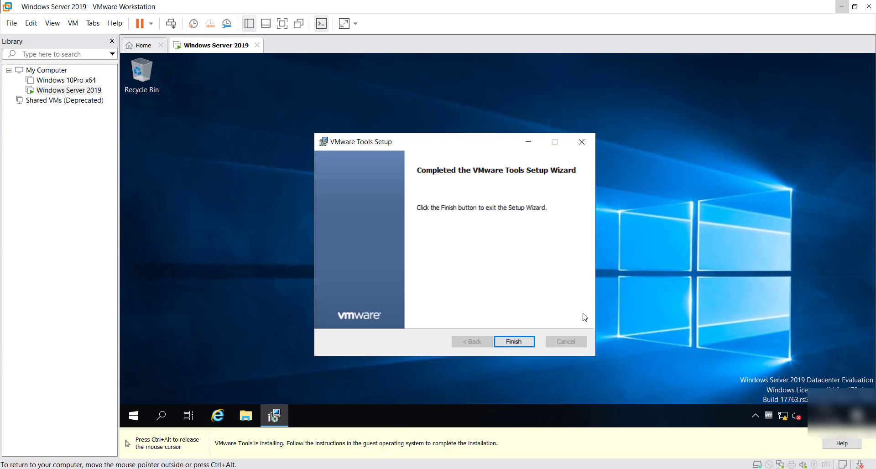
click(509, 358)
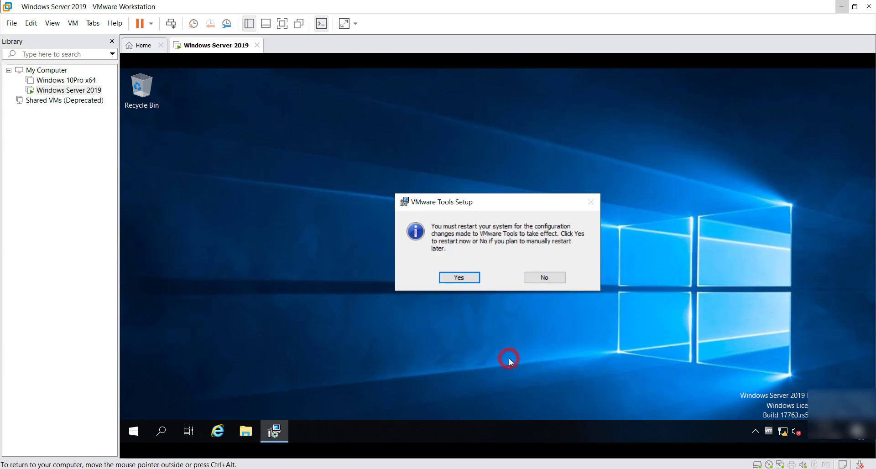
click(460, 277)
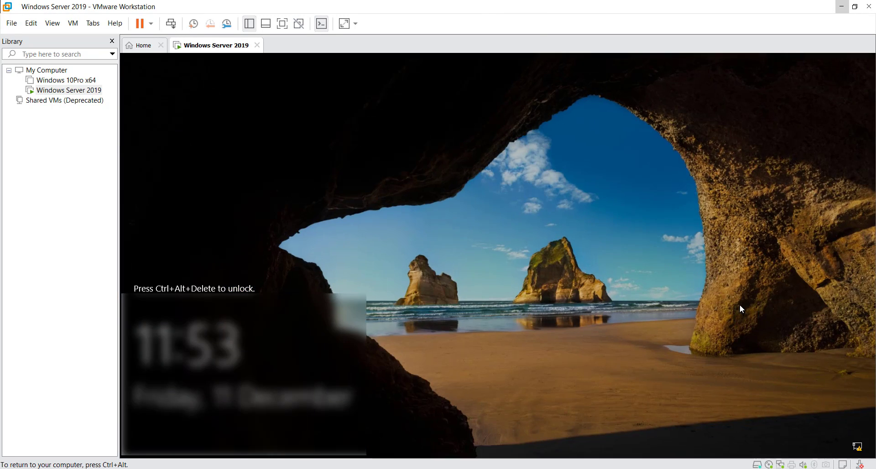
Step: Unlock with Ctrl+Alt+Insert and sign in as Administrator
key(ctrl+alt+Insert)
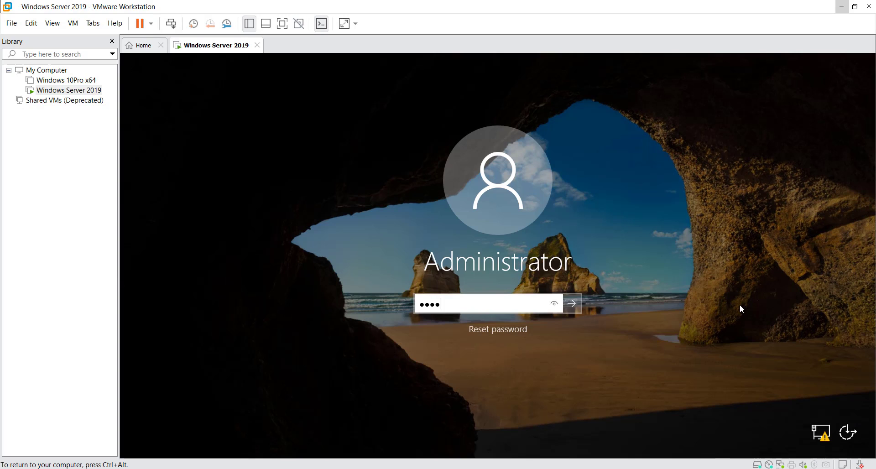
text(••)
key(Return)
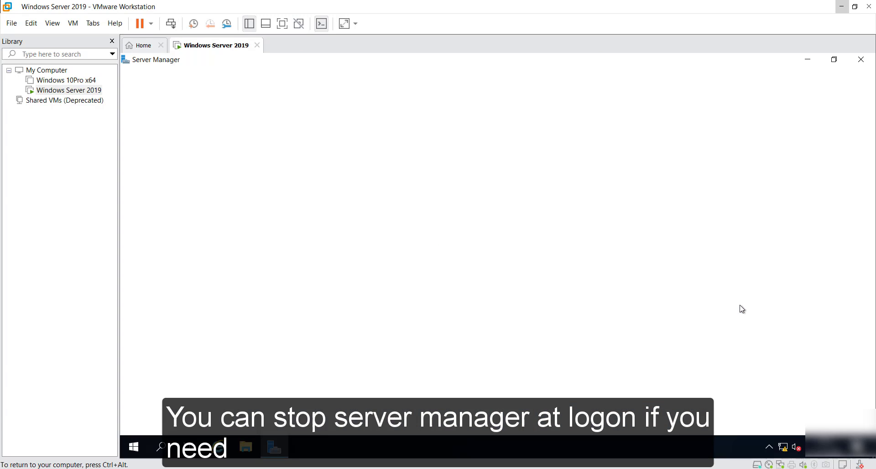
Step: In Server Manager Properties, tick Do not start Server Manager automatically at logon, save, and close Server Manager
click(760, 85)
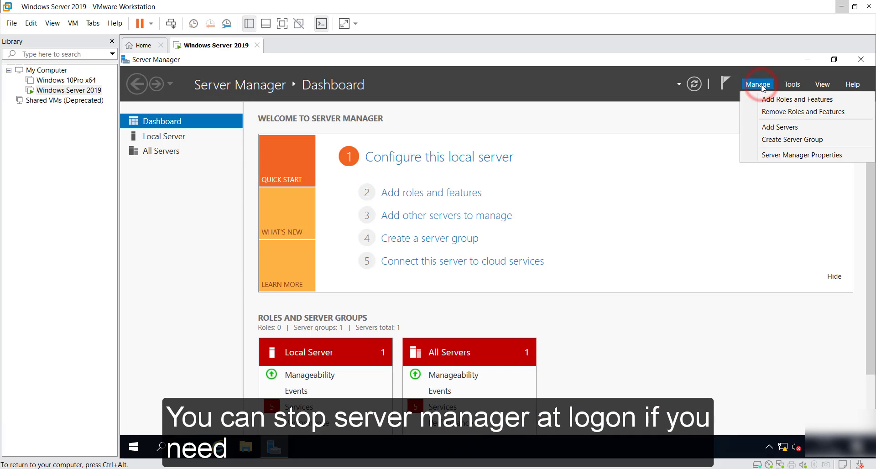
click(763, 156)
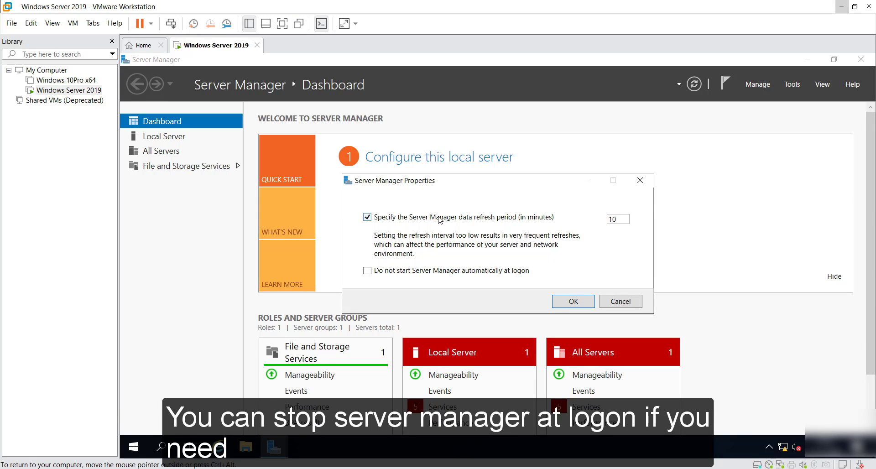
click(435, 272)
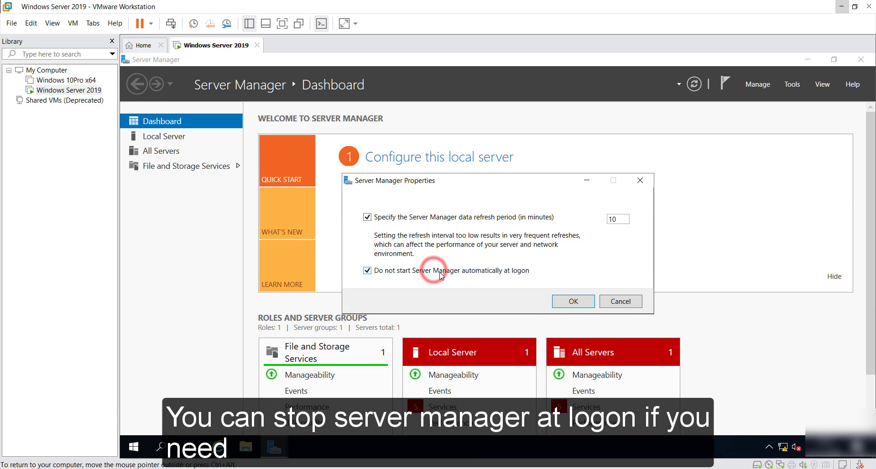
click(570, 302)
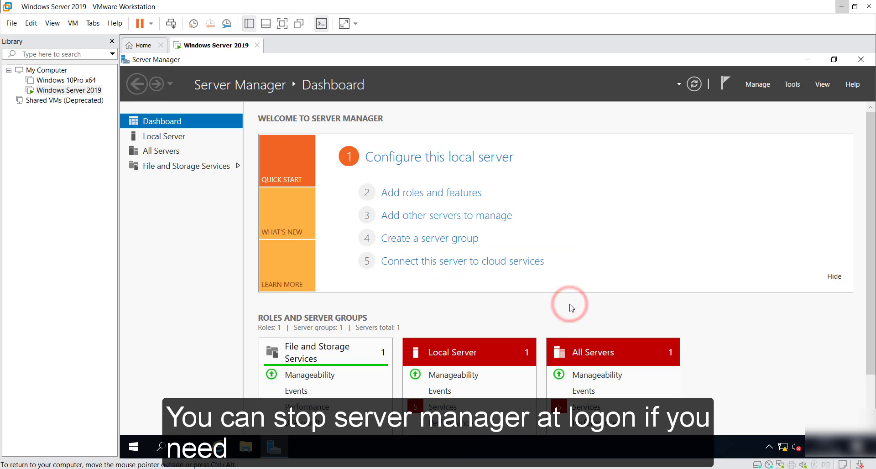
click(860, 57)
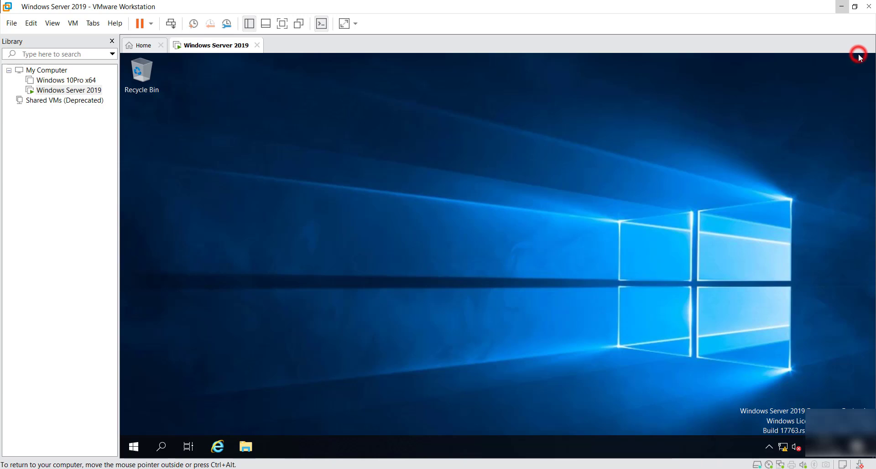
click(595, 181)
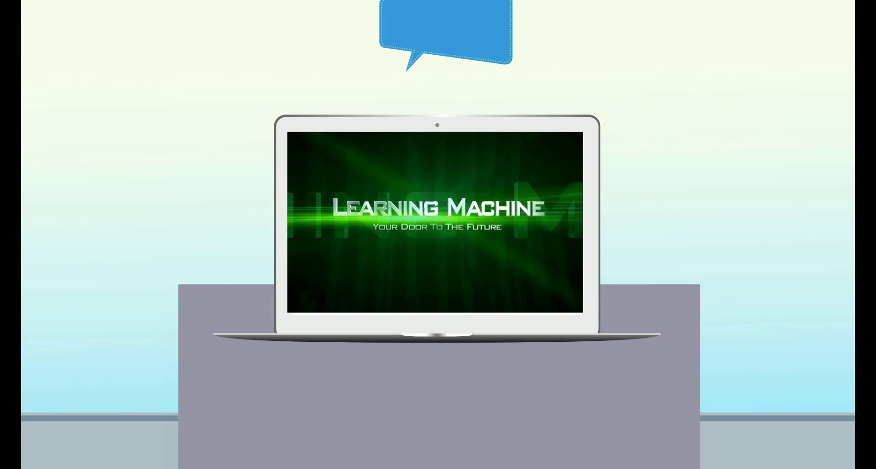